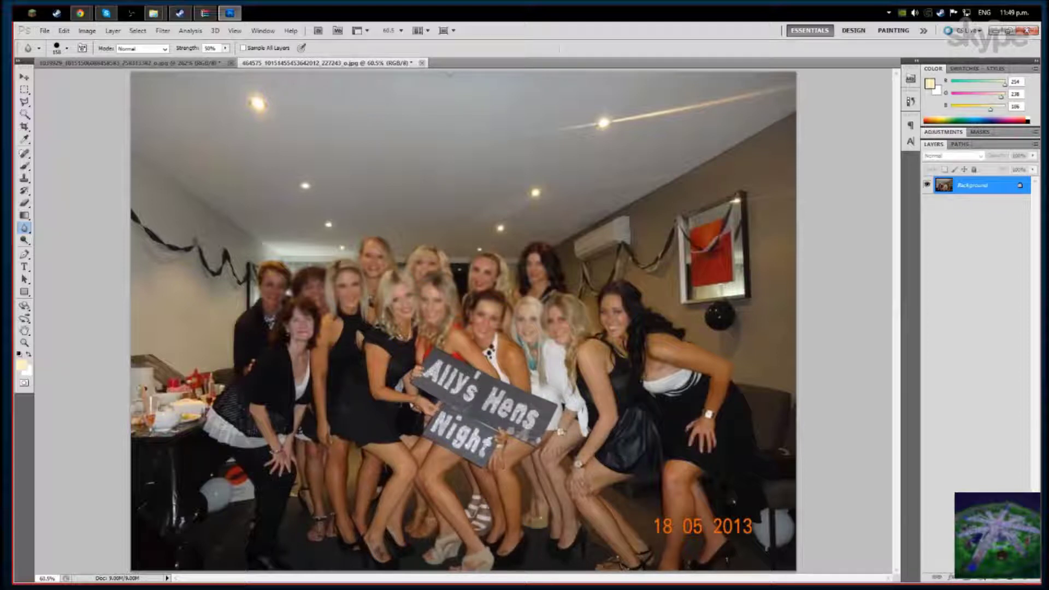
# - Select the Move tool and bring the Chrome image-search window in front of the photo
pyautogui.click(24, 82)
pyautogui.moveTo(81, 13)
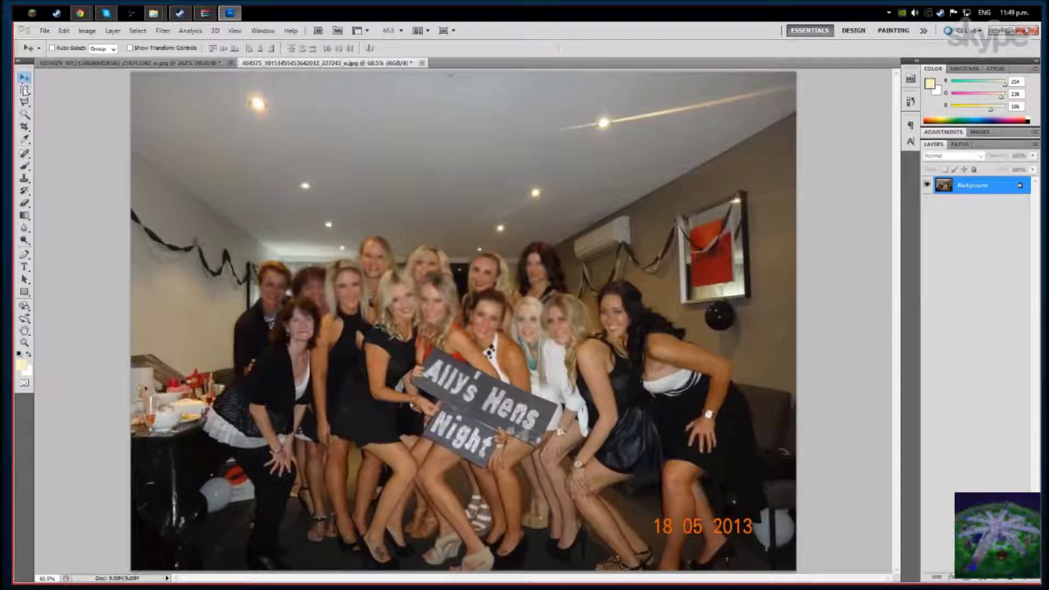
pyautogui.click(105, 56)
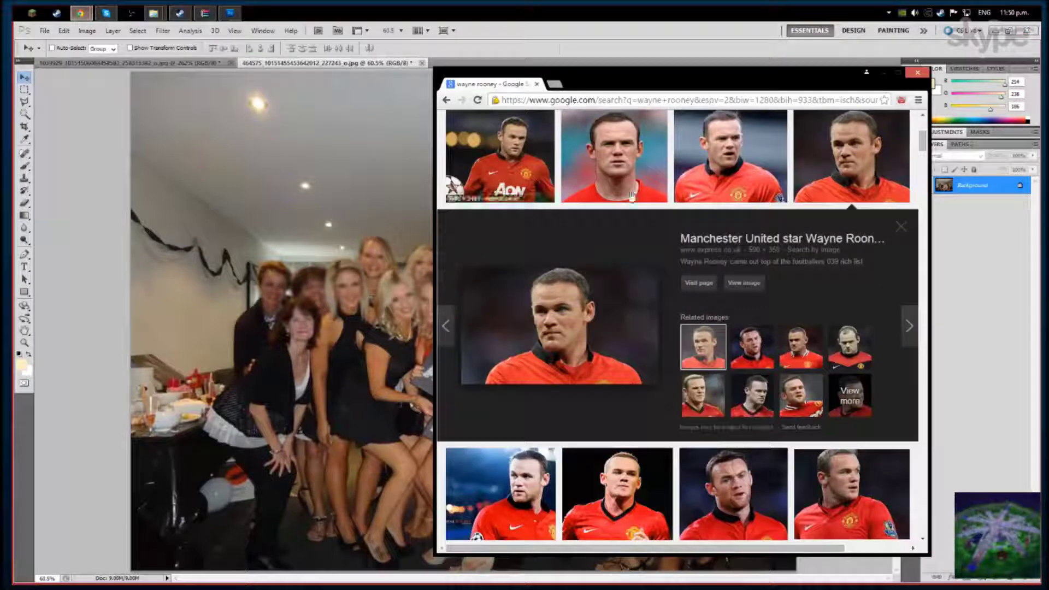
# - Search Google for 'What is a hen night'
pyautogui.click(583, 102)
pyautogui.write('What is a hen night')
pyautogui.press('Return')
# - Drag the Chrome window around the screen, then minimize it to reveal the party photo
pyautogui.moveTo(660, 79); pyautogui.dragTo(967, 73)
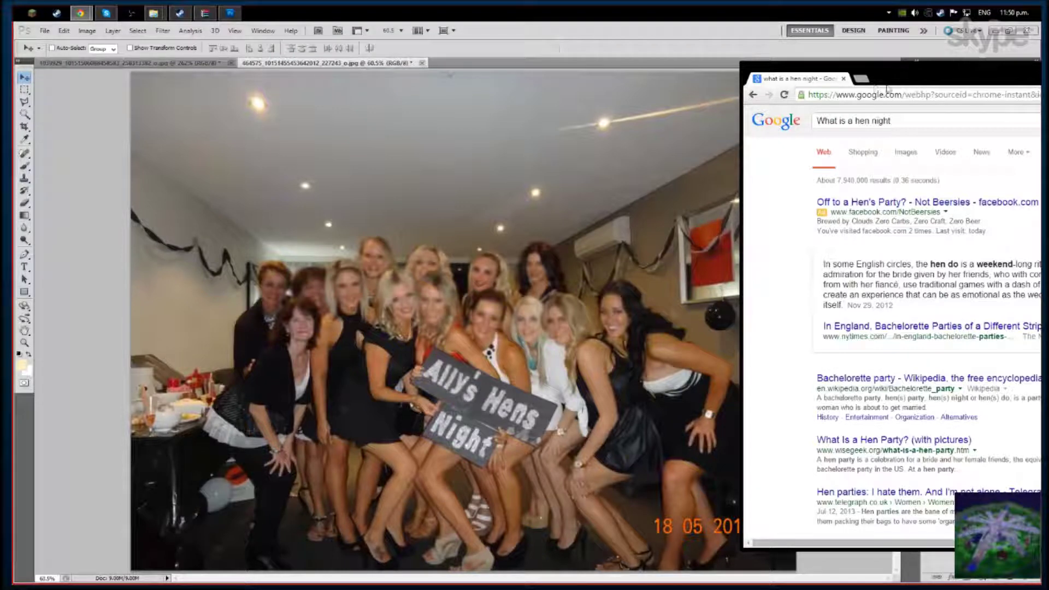
pyautogui.moveTo(886, 88); pyautogui.dragTo(446, 112)
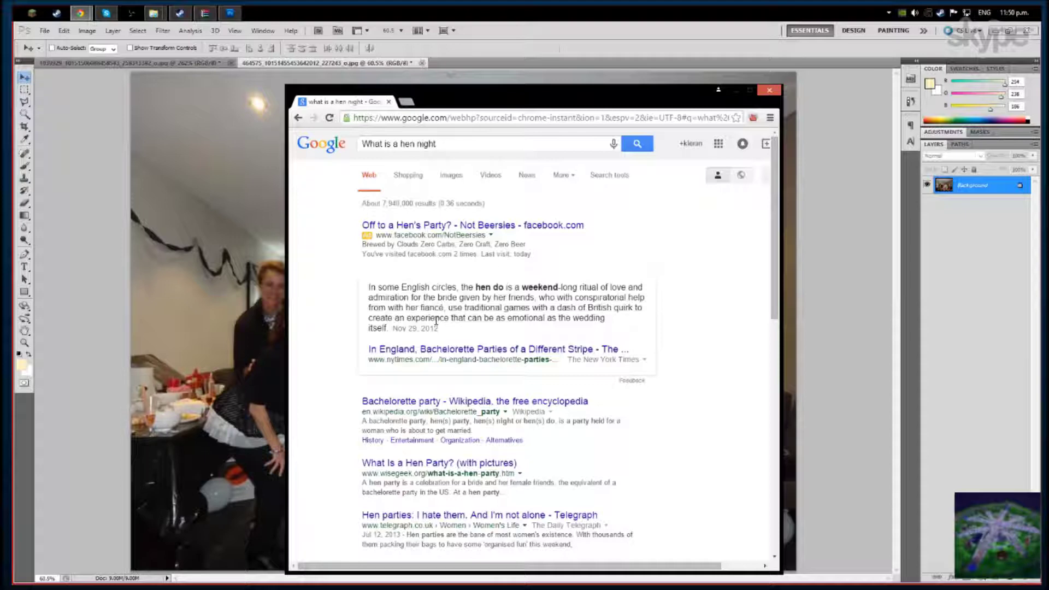
pyautogui.moveTo(525, 86); pyautogui.dragTo(958, 9)
pyautogui.click(991, 28)
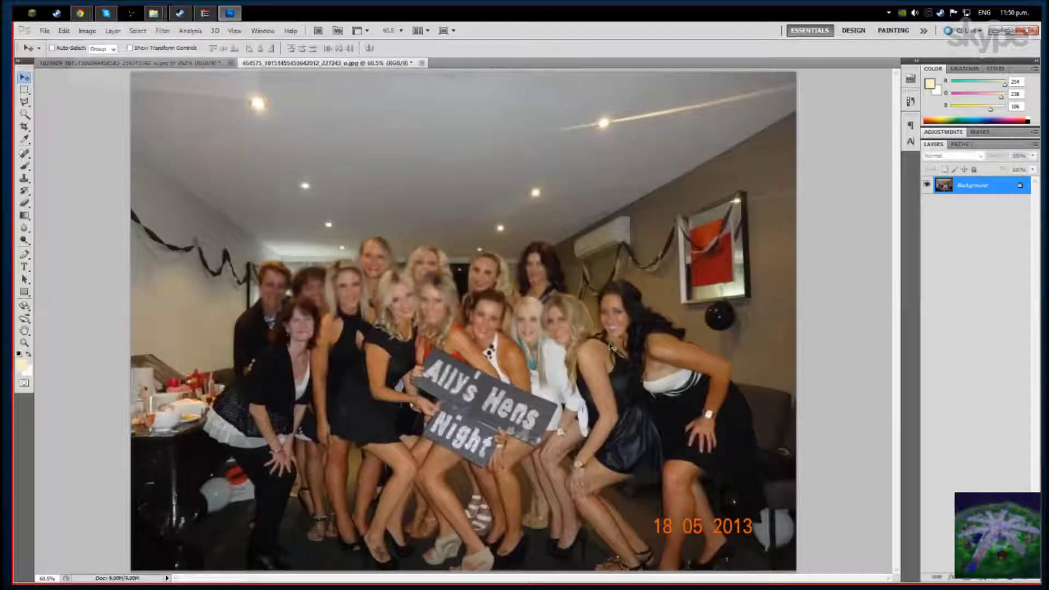
# - Select the whole photo with the Rectangular Marquee and open Filter > Liquify
pyautogui.click(25, 89)
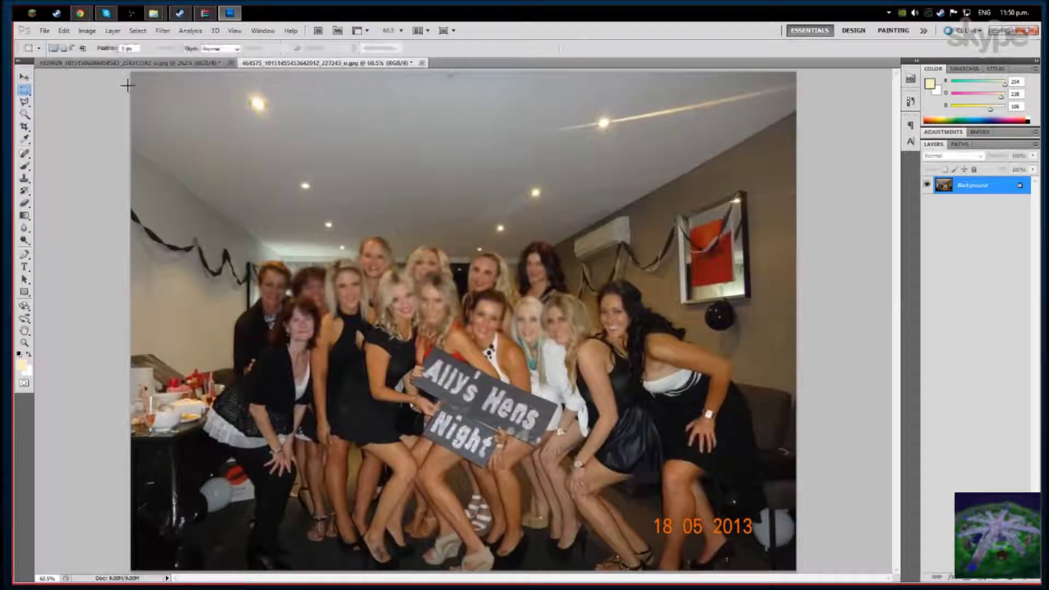
pyautogui.moveTo(795, 560); pyautogui.dragTo(814, 552)
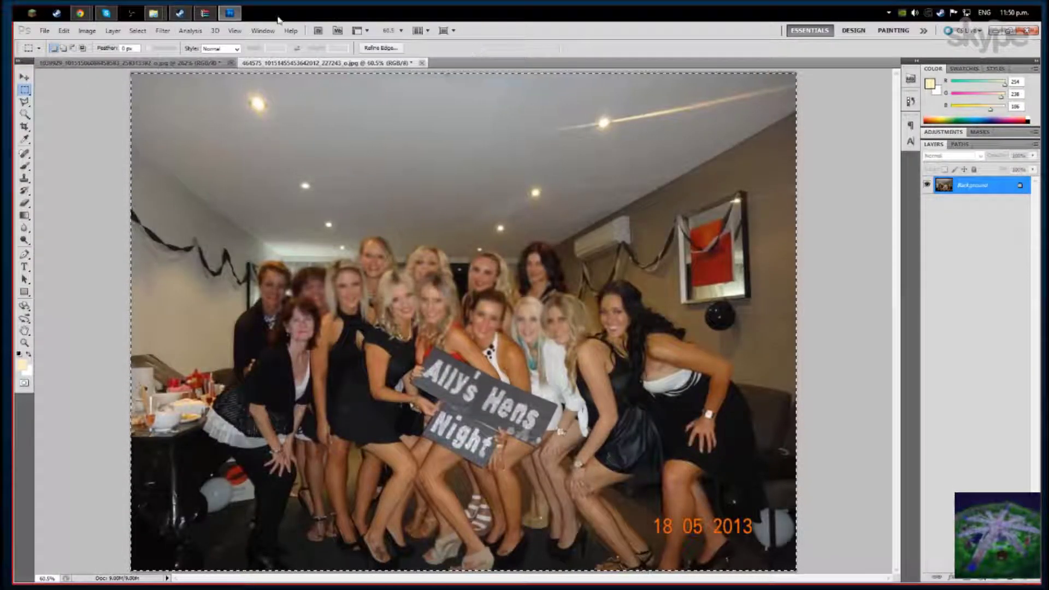
pyautogui.click(263, 31)
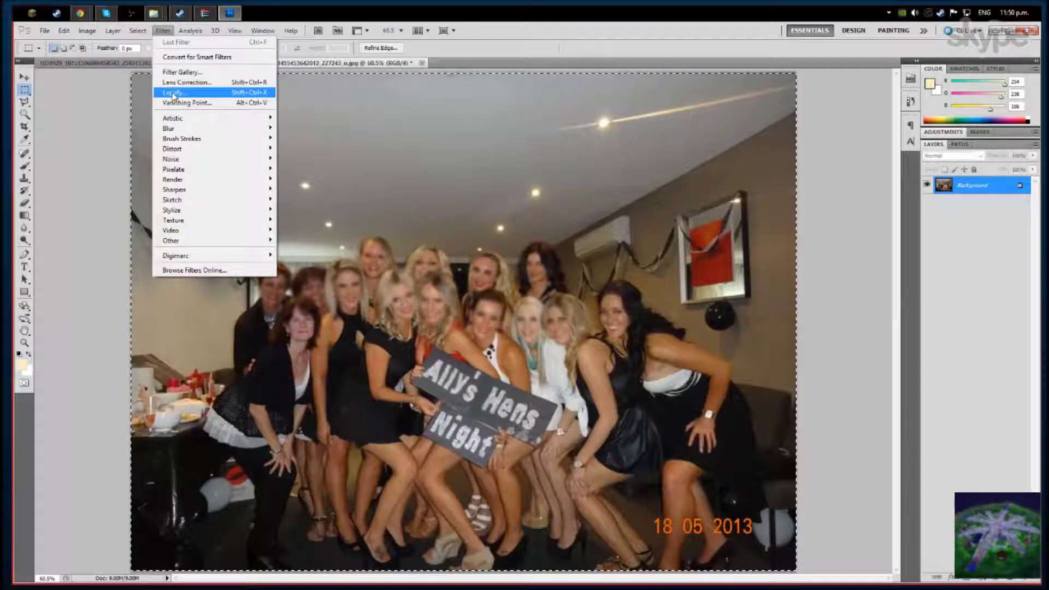
pyautogui.click(172, 93)
# - Move and widen the Liquify window to enlarge the preview
pyautogui.moveTo(575, 86); pyautogui.dragTo(631, 83)
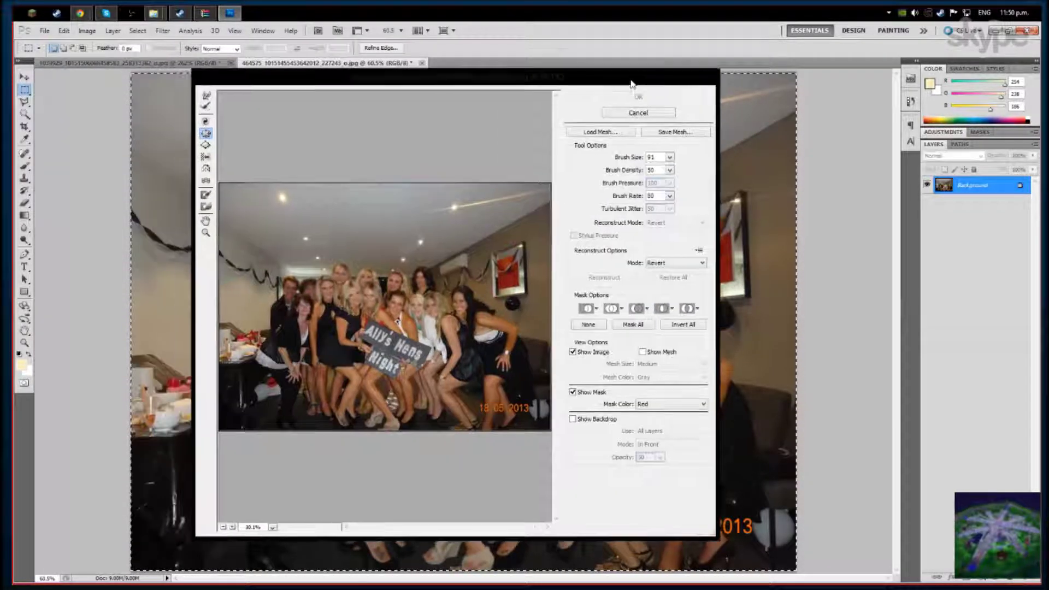
pyautogui.moveTo(718, 140)
pyautogui.mouseDown()
pyautogui.moveTo(885, 142)
pyautogui.moveTo(984, 158)
pyautogui.mouseUp()
pyautogui.moveTo(197, 281); pyautogui.dragTo(13, 281)
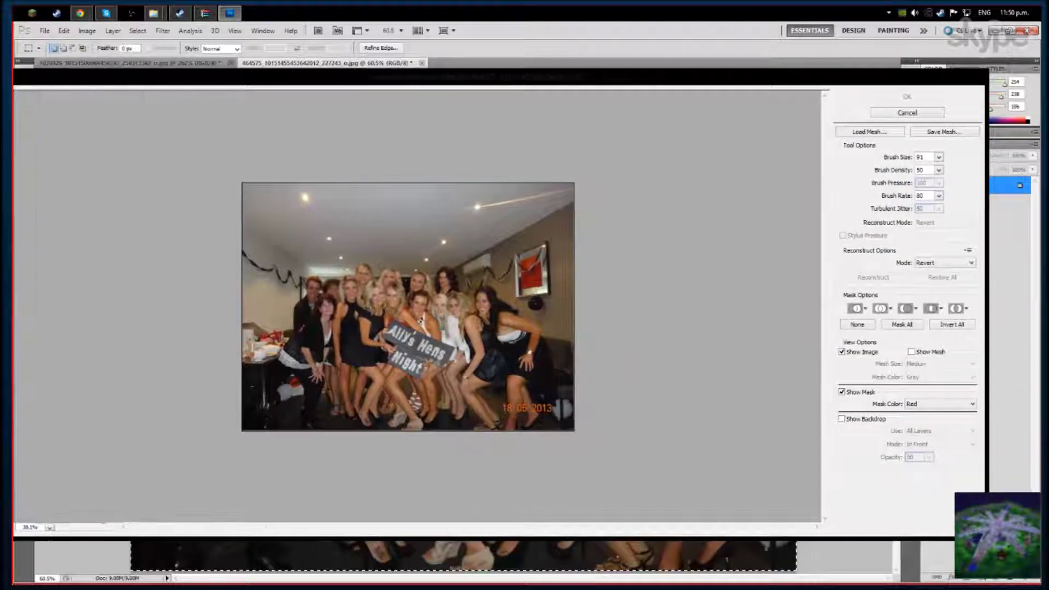
pyautogui.scroll(1, 365, 311)
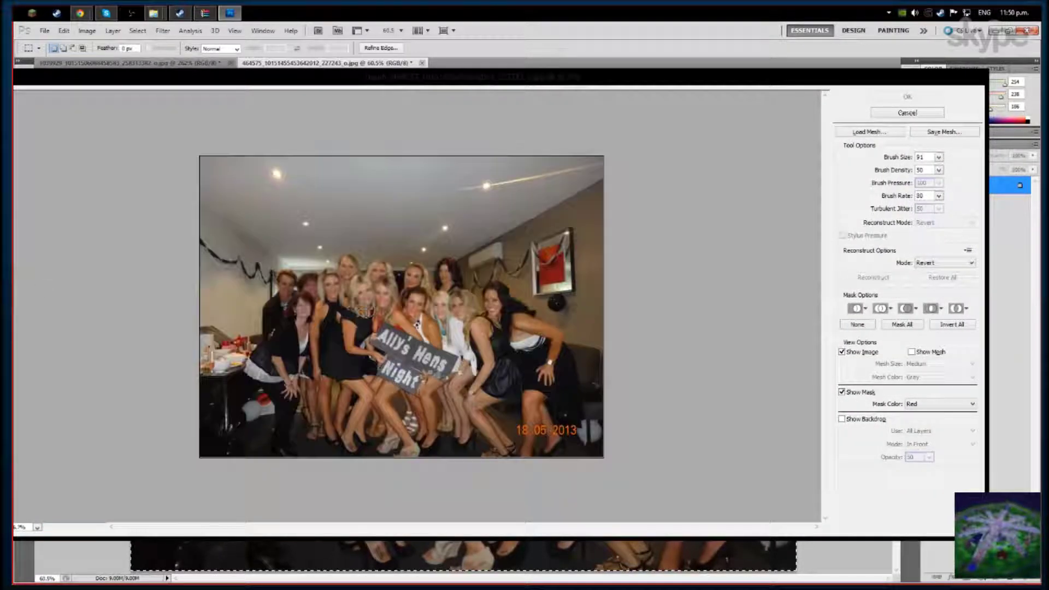
pyautogui.moveTo(13, 281)
pyautogui.mouseDown()
pyautogui.moveTo(105, 282)
pyautogui.moveTo(65, 281)
pyautogui.mouseUp()
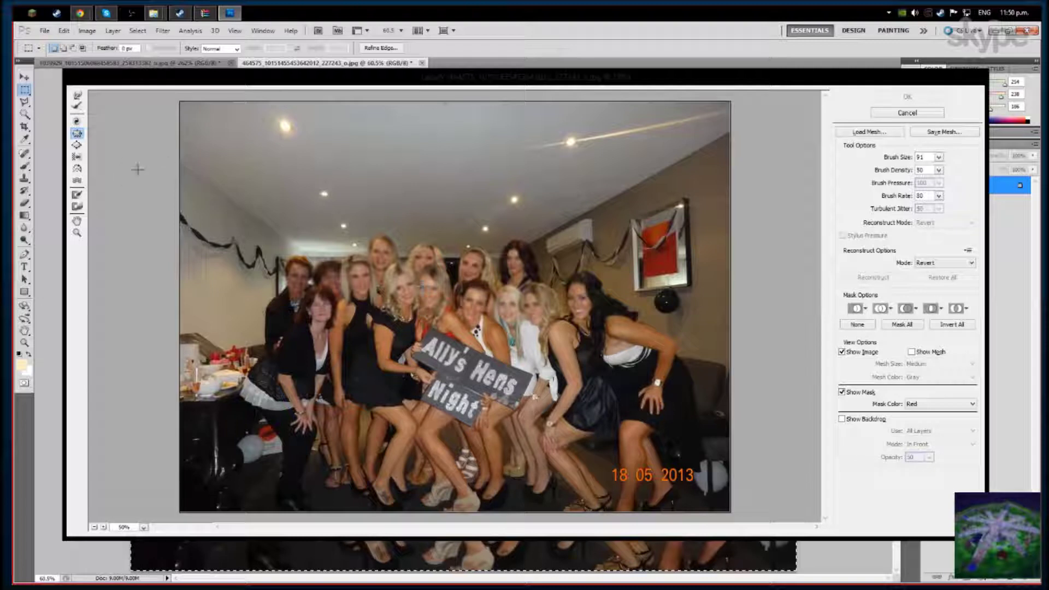
# - With the Bloat tool, warp the left woman's shoulder, chest, waist, hip and arm
pyautogui.click(79, 146)
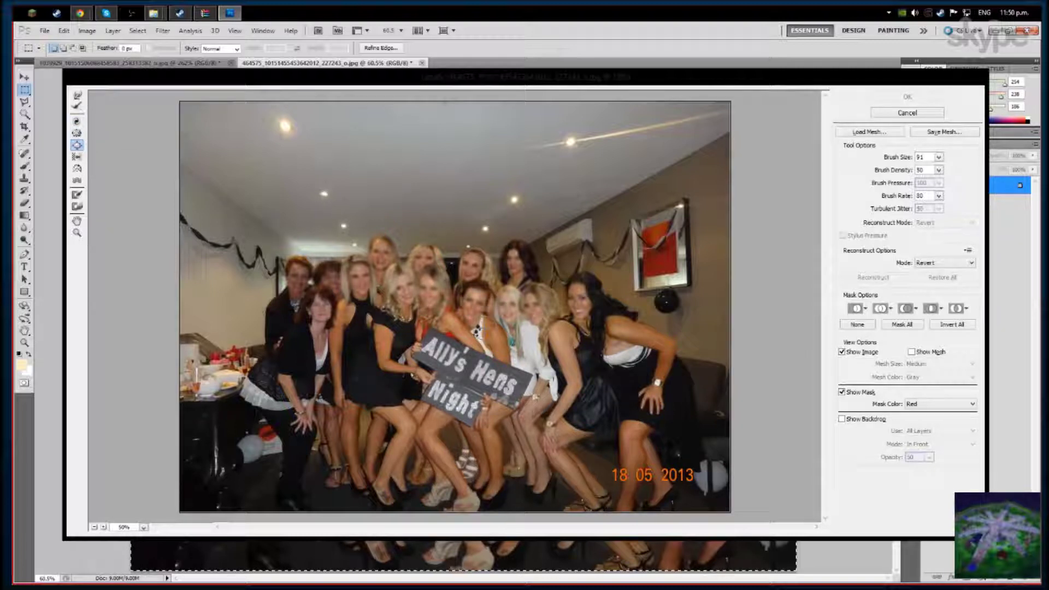
pyautogui.click(305, 360)
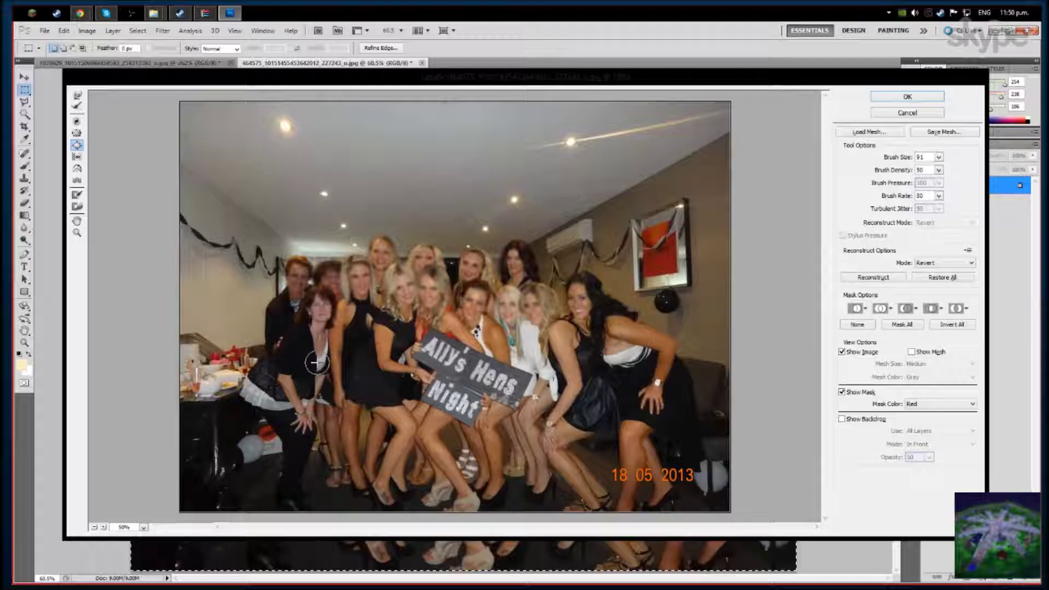
pyautogui.moveTo(303, 361)
pyautogui.mouseDown()
pyautogui.moveTo(313, 349)
pyautogui.moveTo(298, 363)
pyautogui.mouseUp()
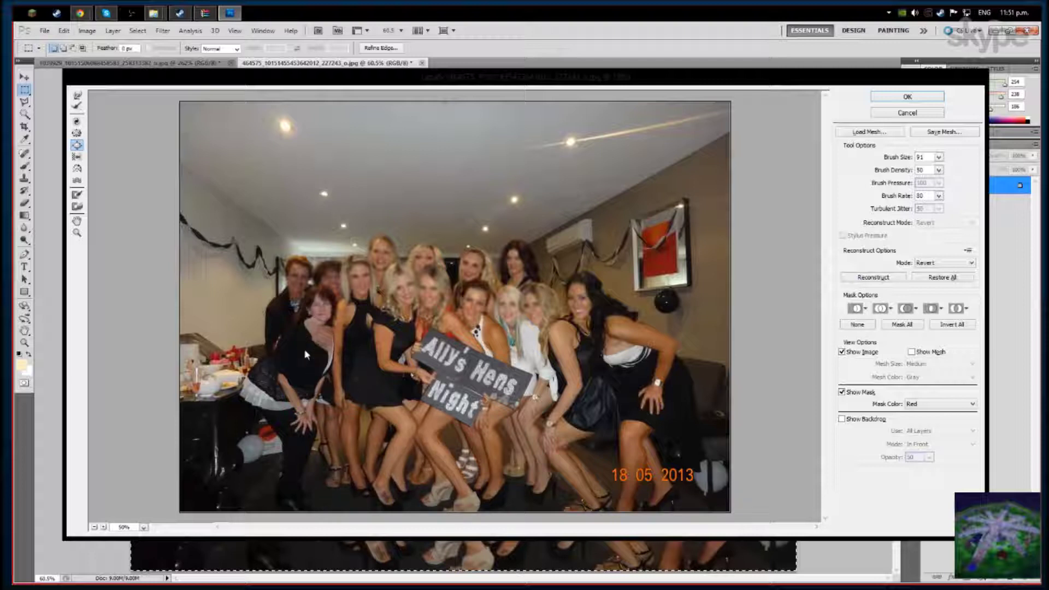
pyautogui.moveTo(299, 343); pyautogui.dragTo(284, 410)
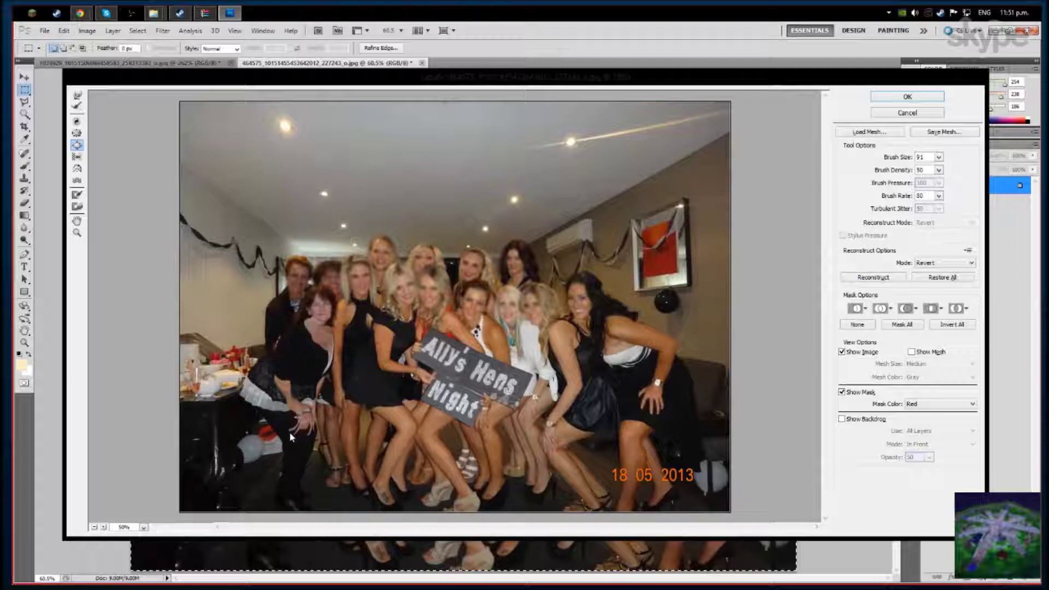
pyautogui.moveTo(279, 390); pyautogui.dragTo(275, 421)
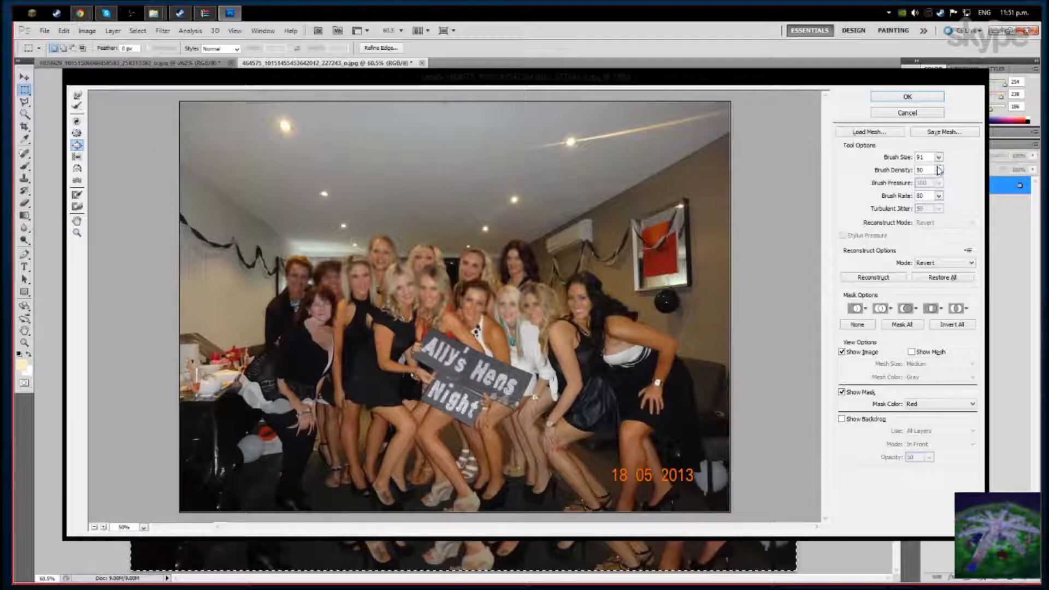
# - Smear the table items beside her and the dark-haired woman's face, hair and shoulder
pyautogui.moveTo(270, 376)
pyautogui.mouseDown()
pyautogui.moveTo(208, 355)
pyautogui.moveTo(173, 382)
pyautogui.mouseUp()
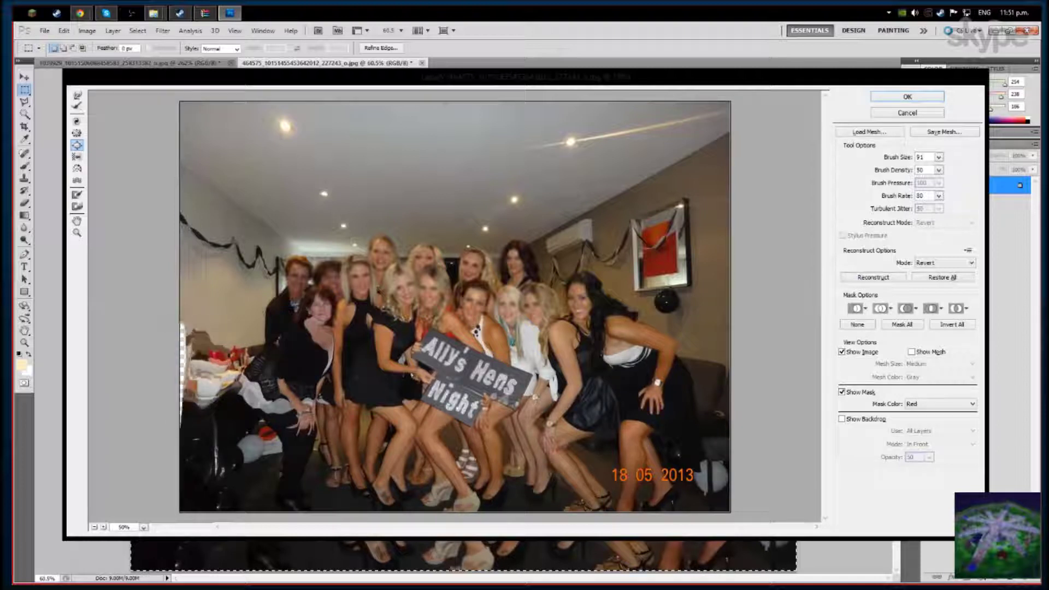
pyautogui.moveTo(172, 382); pyautogui.dragTo(235, 350)
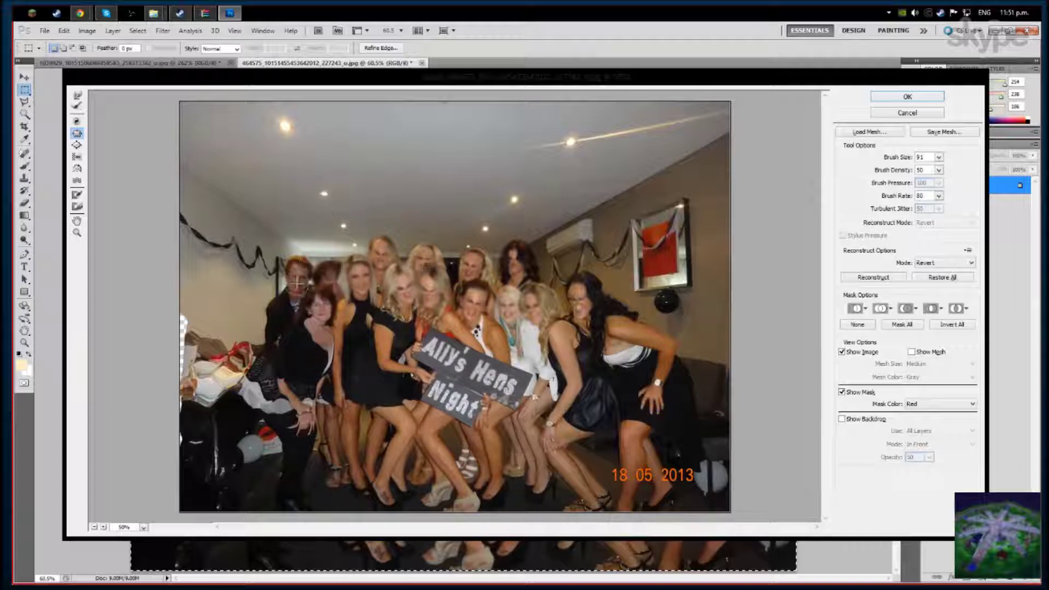
pyautogui.moveTo(323, 303); pyautogui.dragTo(287, 325)
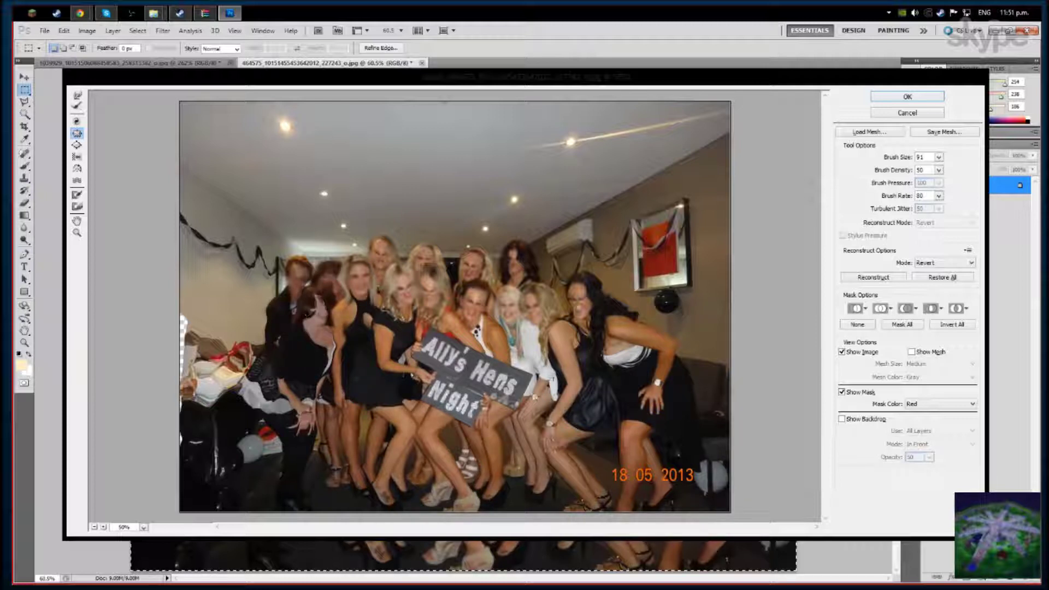
pyautogui.moveTo(302, 324); pyautogui.dragTo(318, 361)
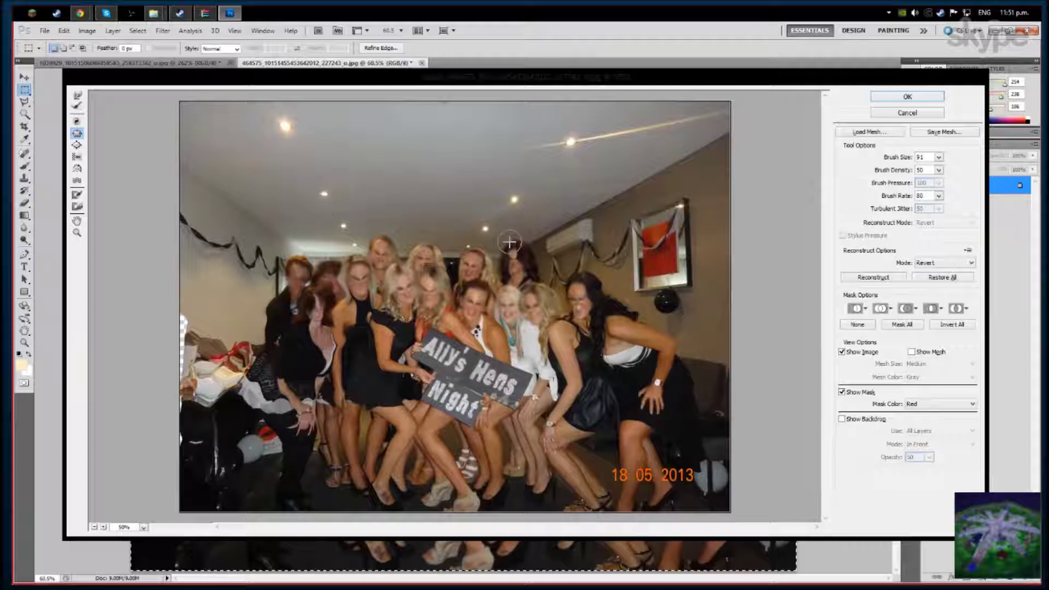
# - Twist the whole crowd into a central knot, then zoom and pan across the group
pyautogui.click(938, 158)
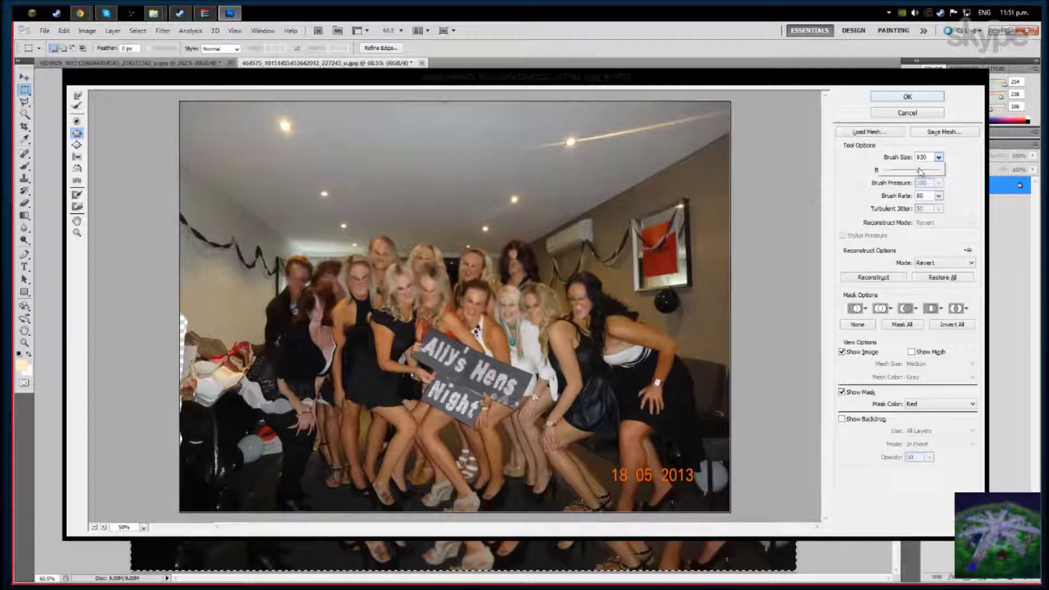
pyautogui.moveTo(333, 295)
pyautogui.mouseDown()
pyautogui.moveTo(426, 284)
pyautogui.moveTo(481, 252)
pyautogui.moveTo(491, 257)
pyautogui.moveTo(383, 273)
pyautogui.moveTo(377, 251)
pyautogui.moveTo(442, 199)
pyautogui.moveTo(437, 267)
pyautogui.mouseUp()
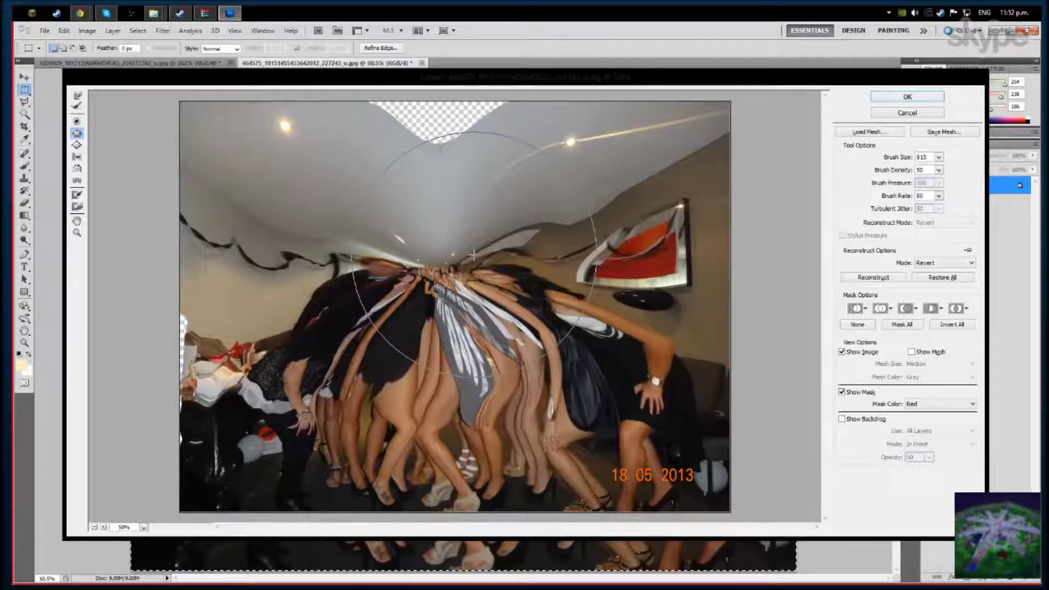
pyautogui.keyDown('alt'); pyautogui.scroll(2, 473, 254); pyautogui.keyUp('alt')
pyautogui.keyDown('alt'); pyautogui.scroll(2, 464, 257); pyautogui.keyUp('alt')
pyautogui.keyDown('alt'); pyautogui.scroll(2, 453, 259); pyautogui.keyUp('alt')
pyautogui.keyDown('alt'); pyautogui.scroll(2, 443, 262); pyautogui.keyUp('alt')
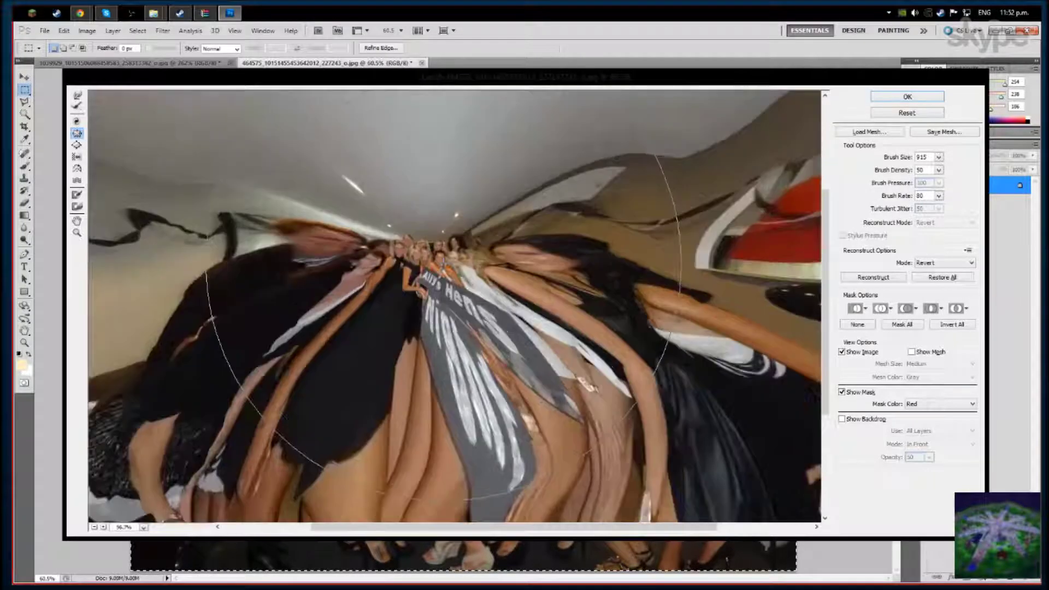
pyautogui.keyDown('alt'); pyautogui.scroll(2, 443, 328); pyautogui.keyUp('alt')
pyautogui.keyDown('alt'); pyautogui.scroll(2, 437, 410); pyautogui.keyUp('alt')
pyautogui.keyDown('alt'); pyautogui.scroll(1, 435, 483); pyautogui.keyUp('alt')
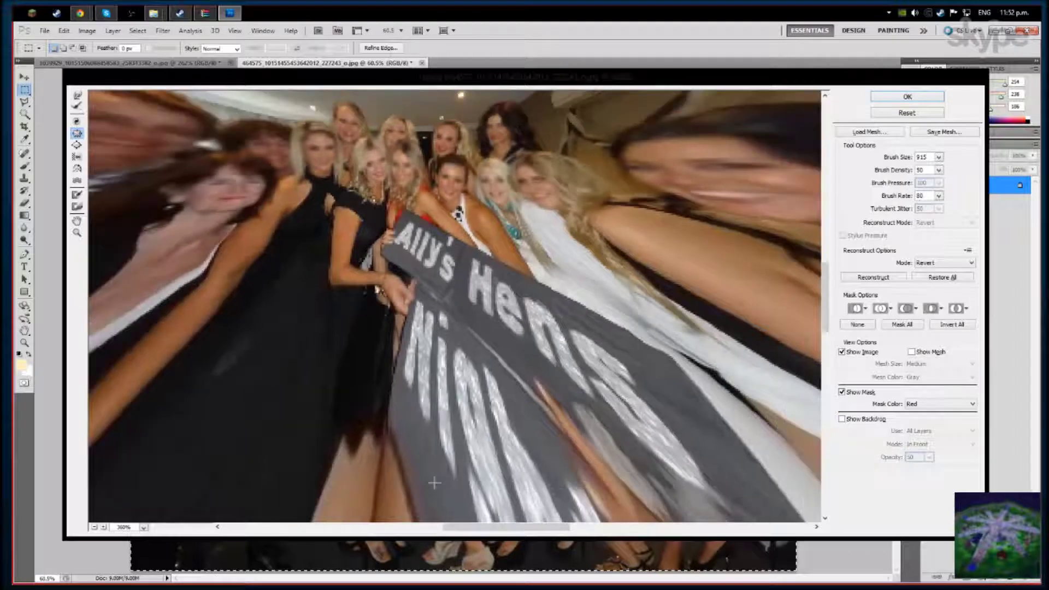
pyautogui.moveTo(434, 483); pyautogui.dragTo(421, 141)
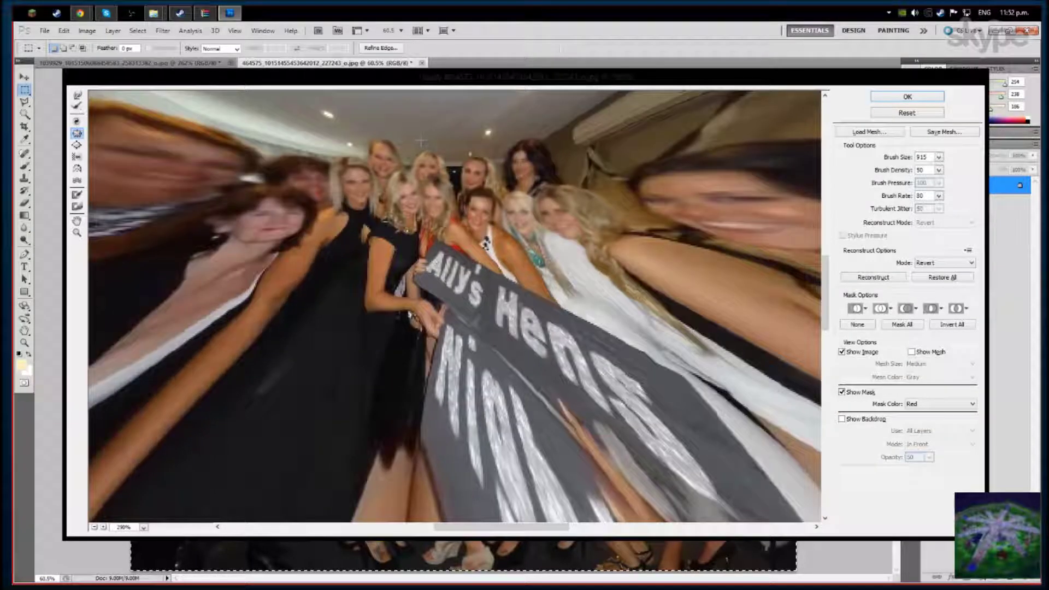
# - Switch to another warp brush, resize it to about 481, and swirl the photo's centre
pyautogui.click(77, 146)
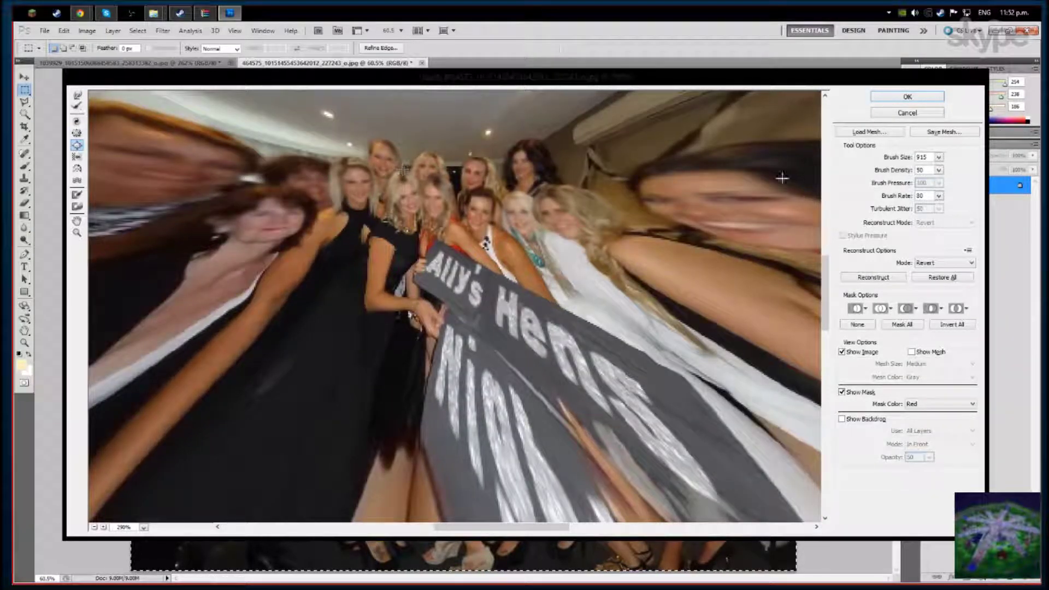
pyautogui.click(939, 157)
pyautogui.moveTo(913, 172); pyautogui.dragTo(903, 170)
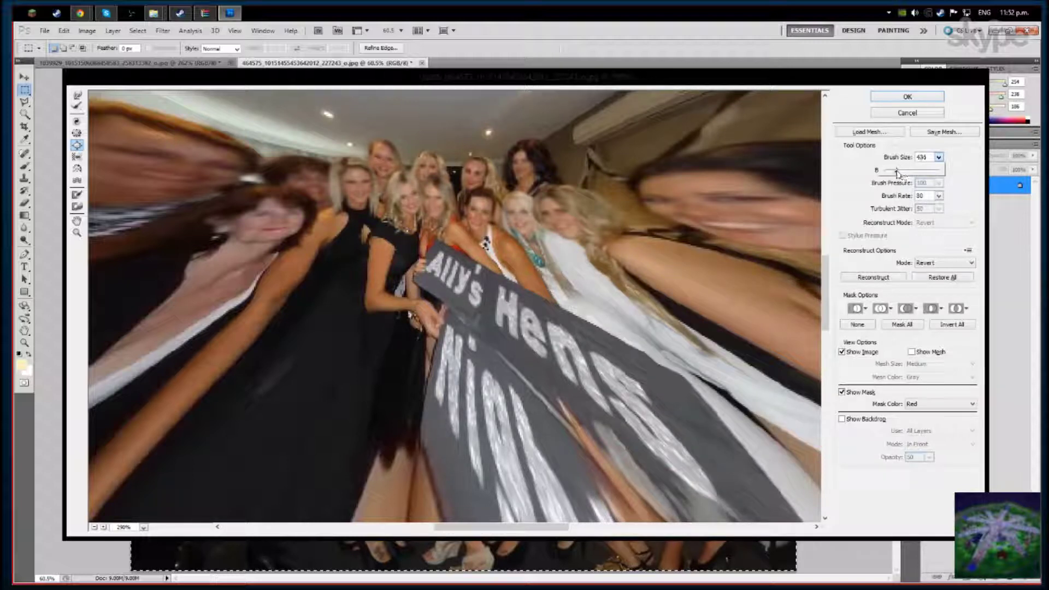
pyautogui.moveTo(304, 200); pyautogui.dragTo(491, 230)
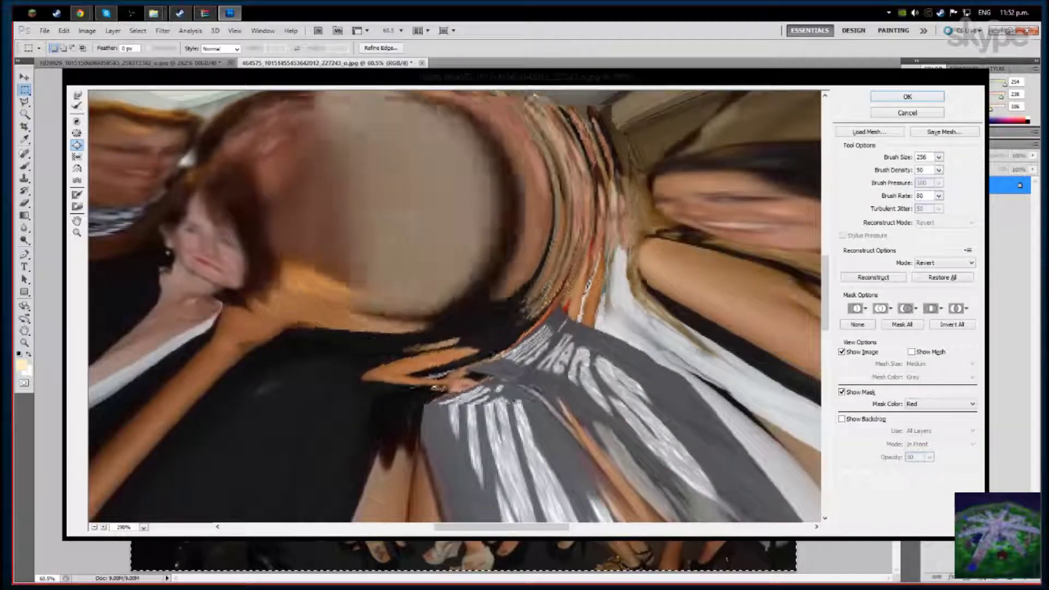
pyautogui.moveTo(492, 229); pyautogui.dragTo(284, 222)
pyautogui.scroll(-3, 285, 221)
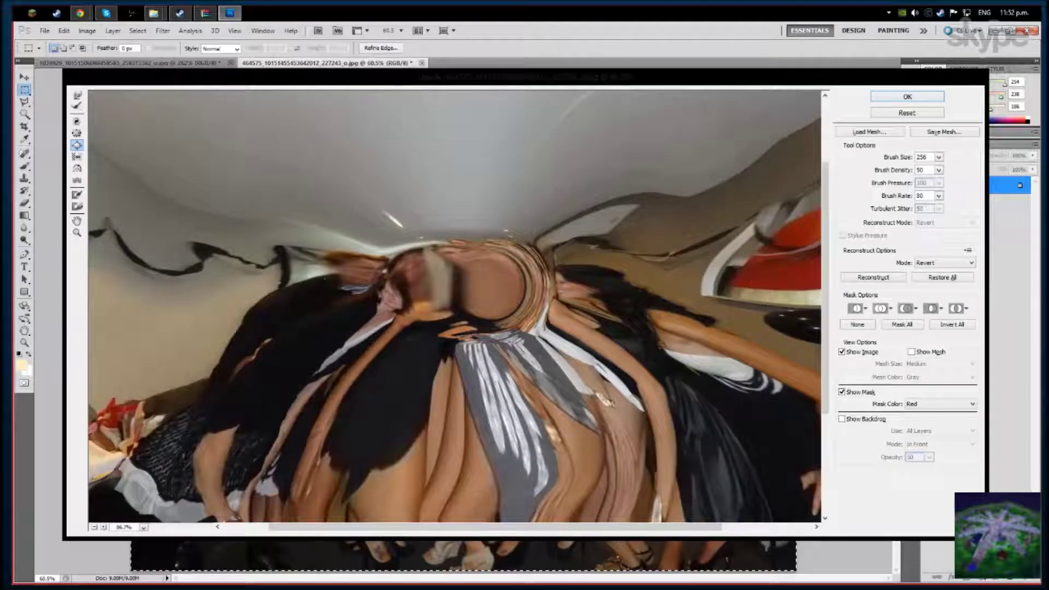
pyautogui.scroll(-2, 216, 302)
# - Push and smear the central, lower and middle figures, then apply the Liquify distortion
pyautogui.moveTo(476, 289); pyautogui.dragTo(354, 293)
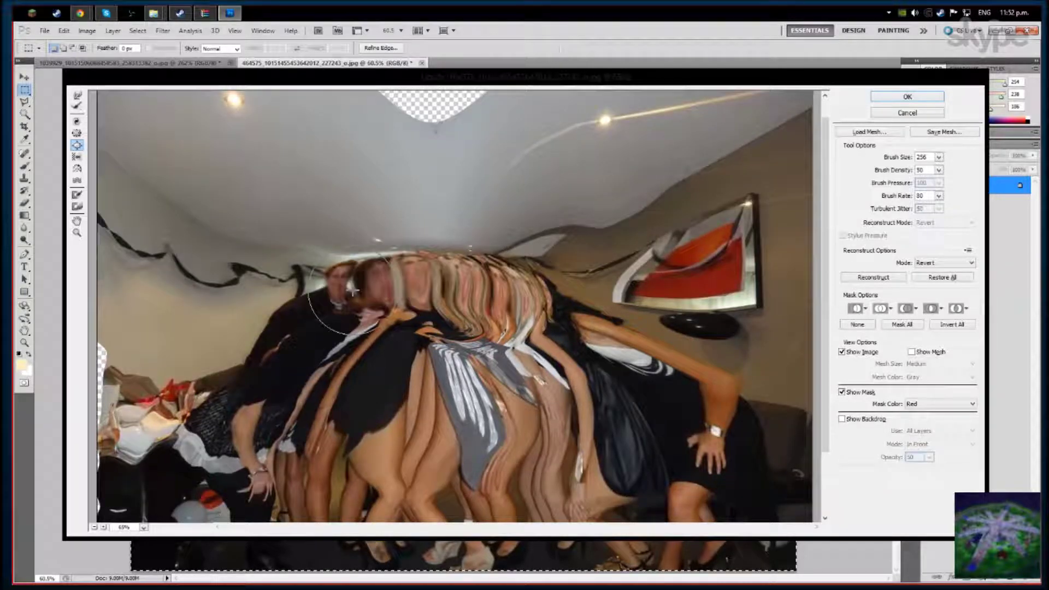
pyautogui.moveTo(546, 286); pyautogui.dragTo(306, 290)
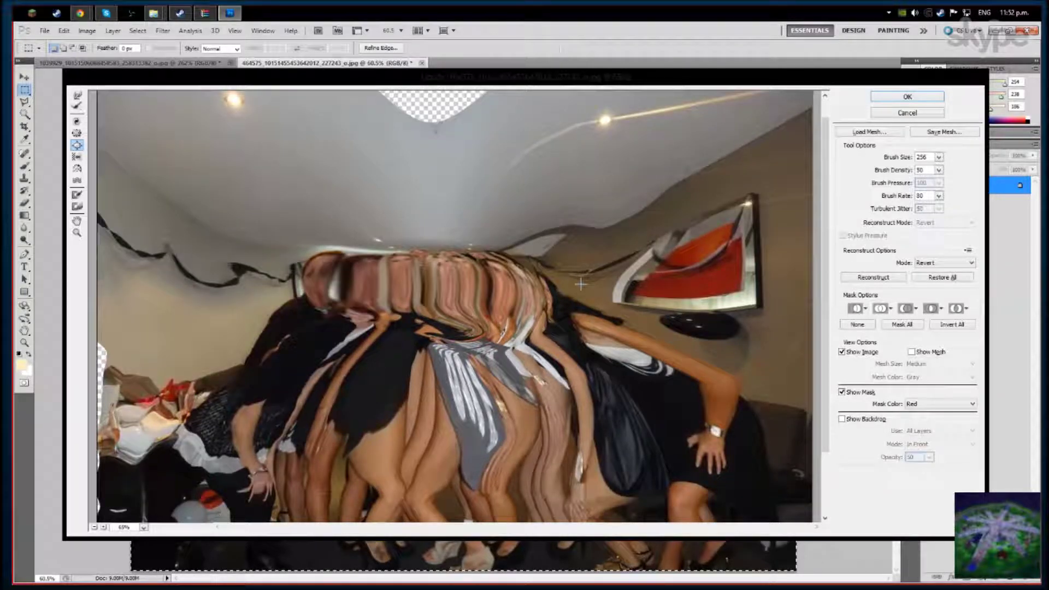
pyautogui.moveTo(581, 283); pyautogui.dragTo(498, 334)
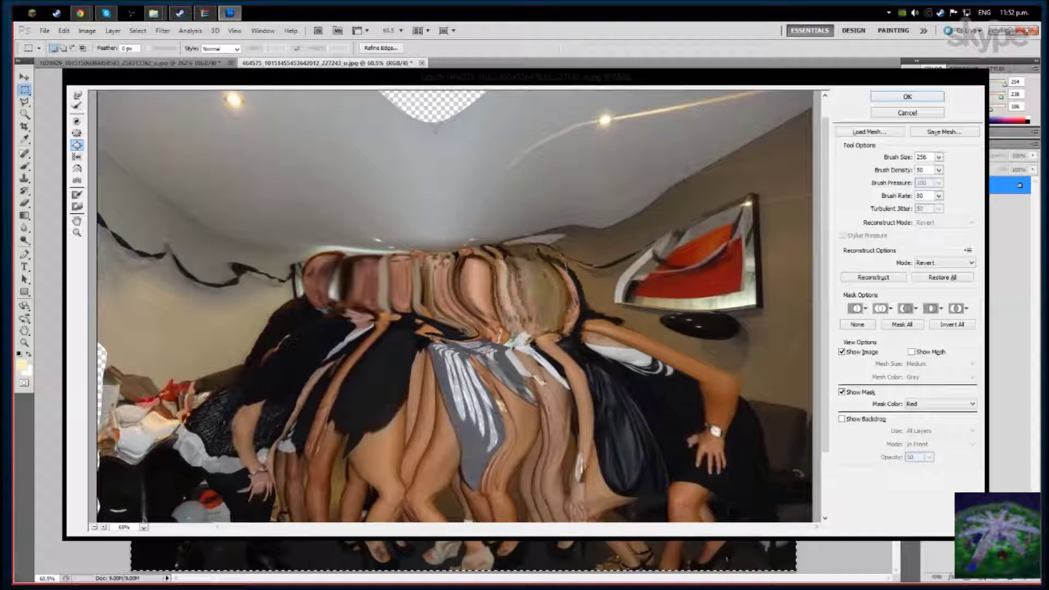
pyautogui.moveTo(585, 290)
pyautogui.mouseDown()
pyautogui.moveTo(289, 340)
pyautogui.moveTo(615, 420)
pyautogui.mouseUp()
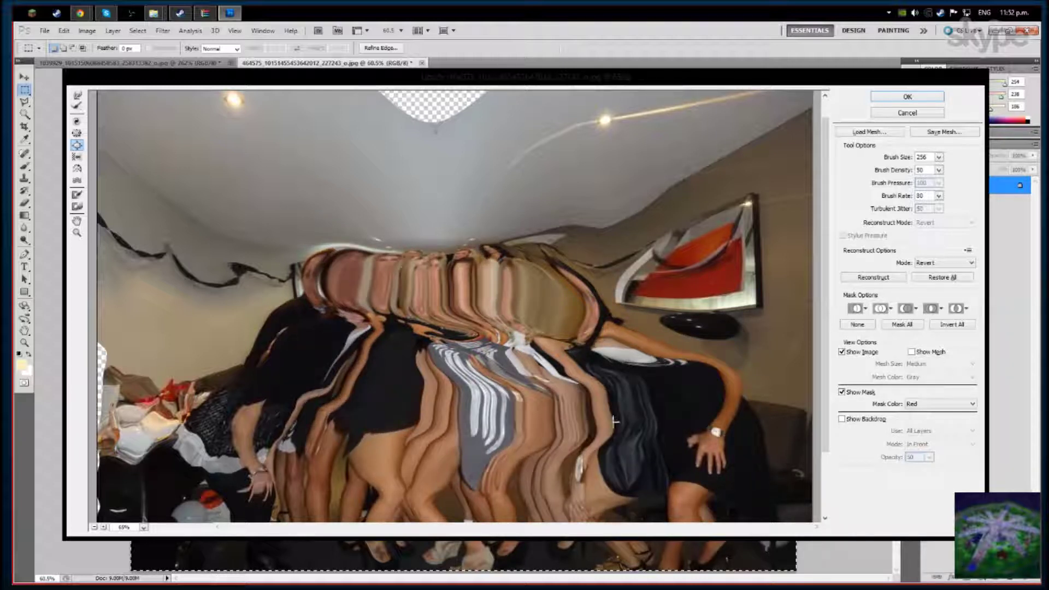
pyautogui.moveTo(232, 430); pyautogui.dragTo(685, 448)
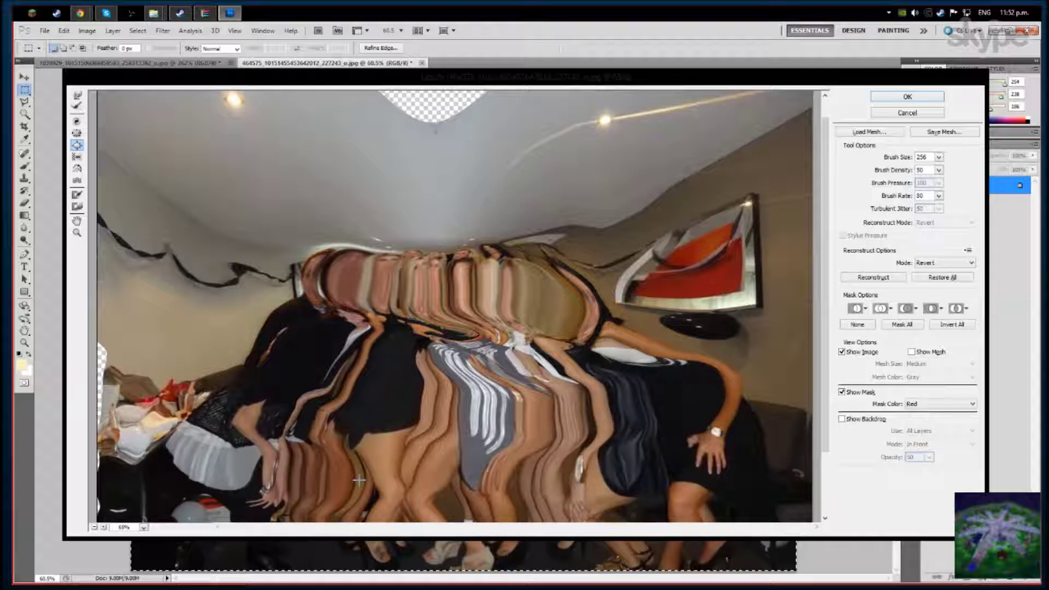
pyautogui.moveTo(684, 448)
pyautogui.mouseDown()
pyautogui.moveTo(164, 437)
pyautogui.moveTo(706, 404)
pyautogui.moveTo(248, 341)
pyautogui.moveTo(655, 350)
pyautogui.moveTo(732, 306)
pyautogui.moveTo(224, 284)
pyautogui.mouseUp()
pyautogui.moveTo(592, 302); pyautogui.dragTo(359, 426)
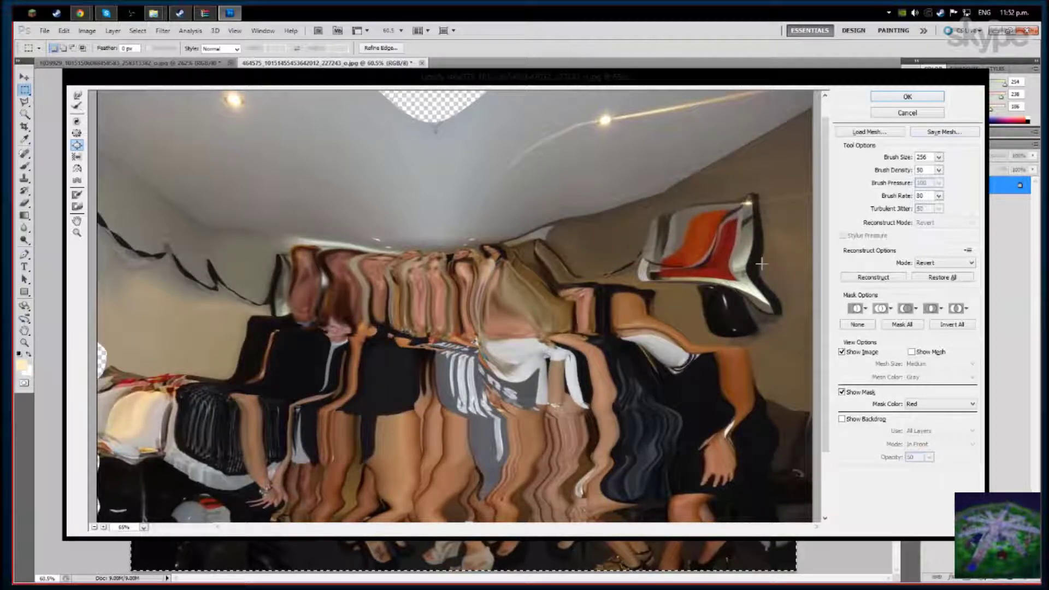
pyautogui.moveTo(470, 493)
pyautogui.mouseDown()
pyautogui.moveTo(640, 294)
pyautogui.moveTo(633, 377)
pyautogui.moveTo(642, 221)
pyautogui.moveTo(700, 333)
pyautogui.moveTo(690, 351)
pyautogui.moveTo(682, 284)
pyautogui.moveTo(632, 223)
pyautogui.moveTo(519, 328)
pyautogui.moveTo(426, 383)
pyautogui.moveTo(246, 355)
pyautogui.moveTo(496, 179)
pyautogui.moveTo(601, 229)
pyautogui.moveTo(464, 284)
pyautogui.moveTo(328, 218)
pyautogui.mouseUp()
pyautogui.click(890, 96)
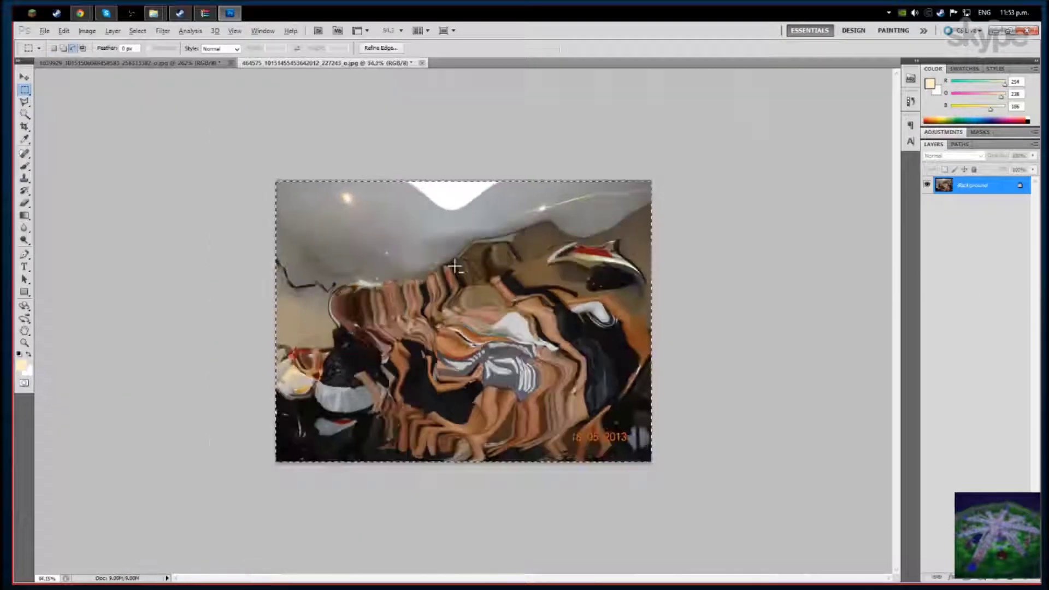
# - Start a text layer on the photo, then commit it and return to the Move tool
pyautogui.scroll(1, 455, 266)
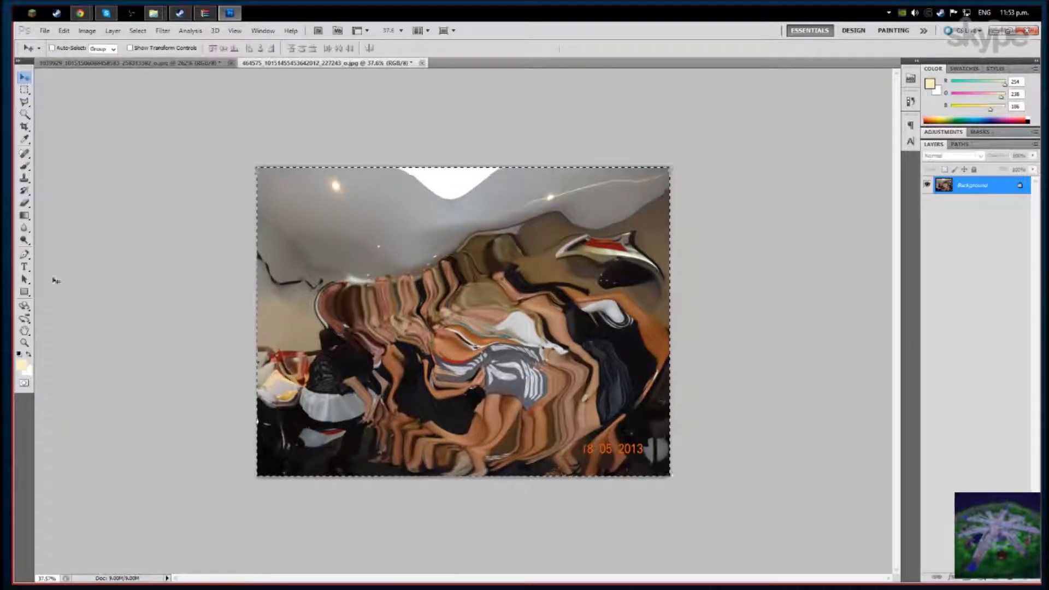
pyautogui.press('t')
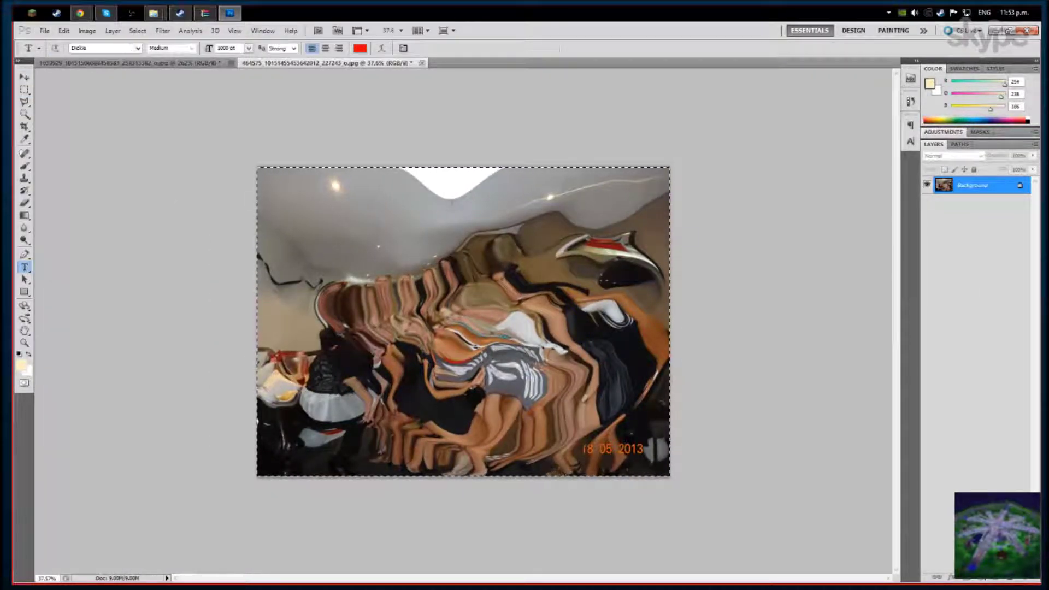
pyautogui.click(284, 249)
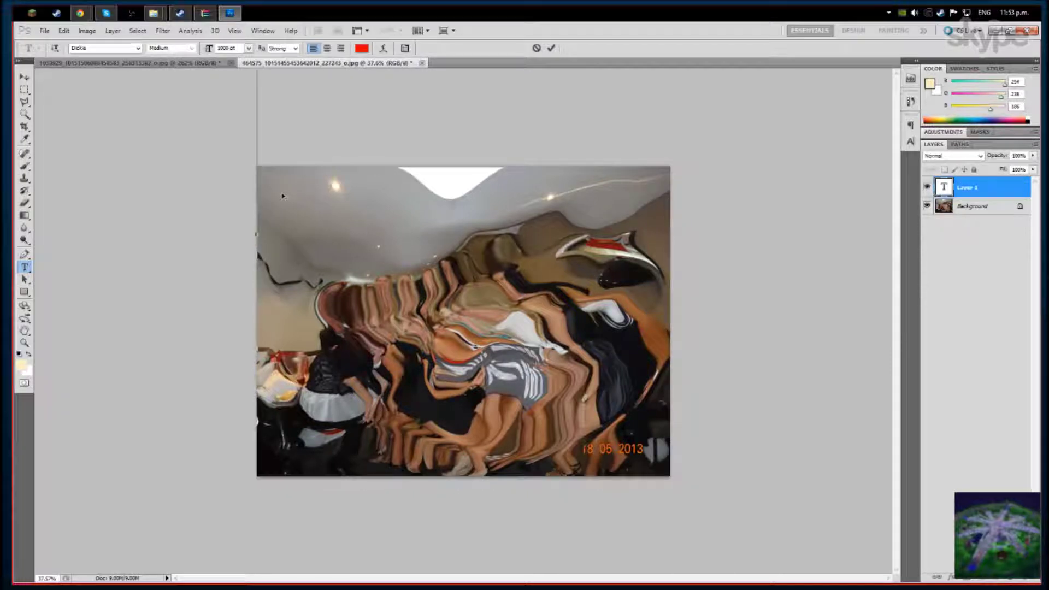
pyautogui.hotkey('ctrl', 'Return')
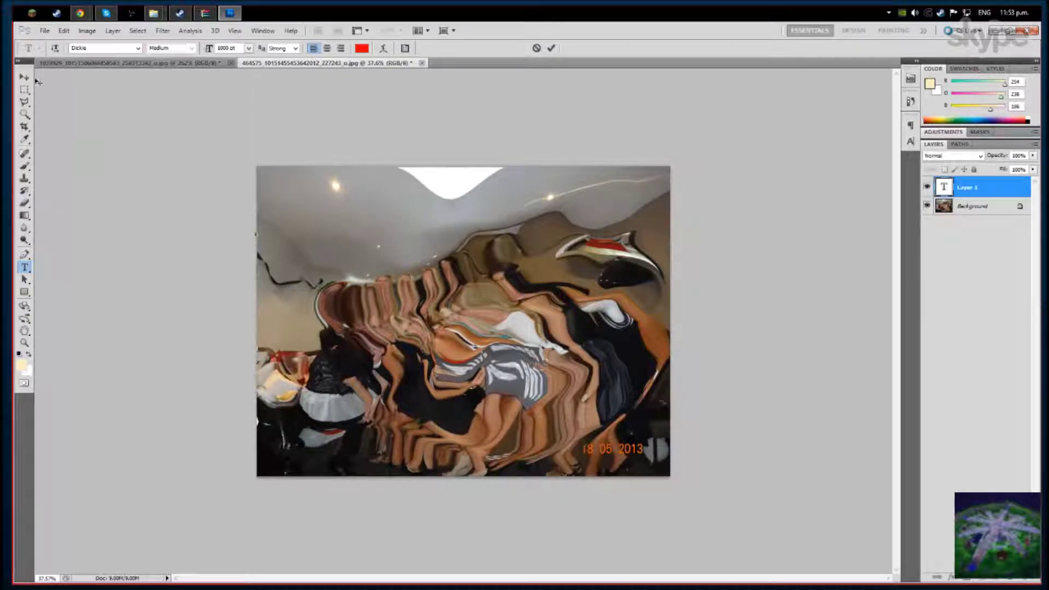
pyautogui.press('v')
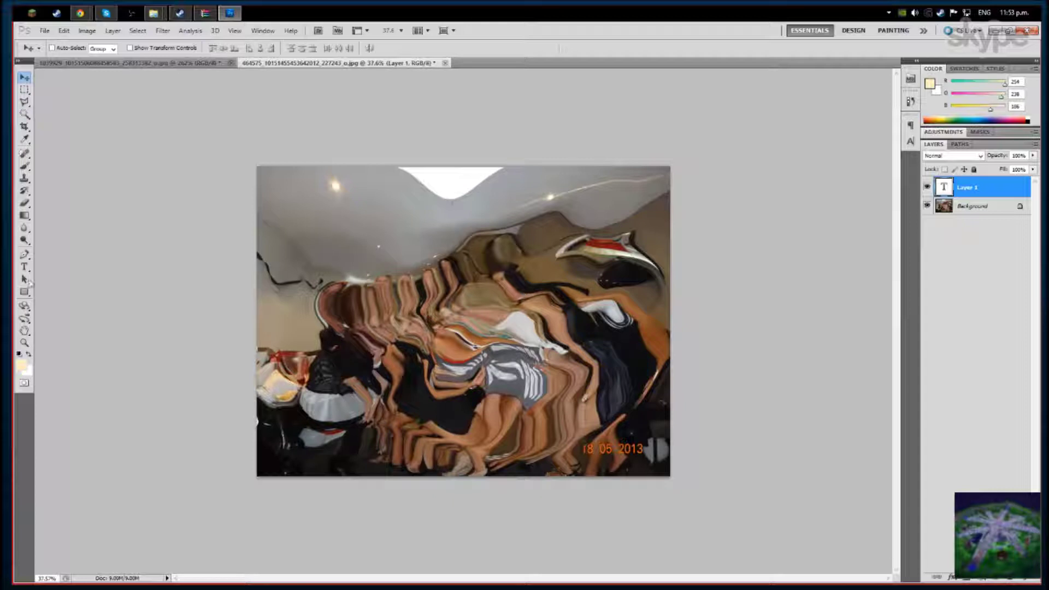
# - Type MICROHIPPO in red on a new text layer and set its size to 300 pt
pyautogui.click(24, 267)
pyautogui.click(297, 399)
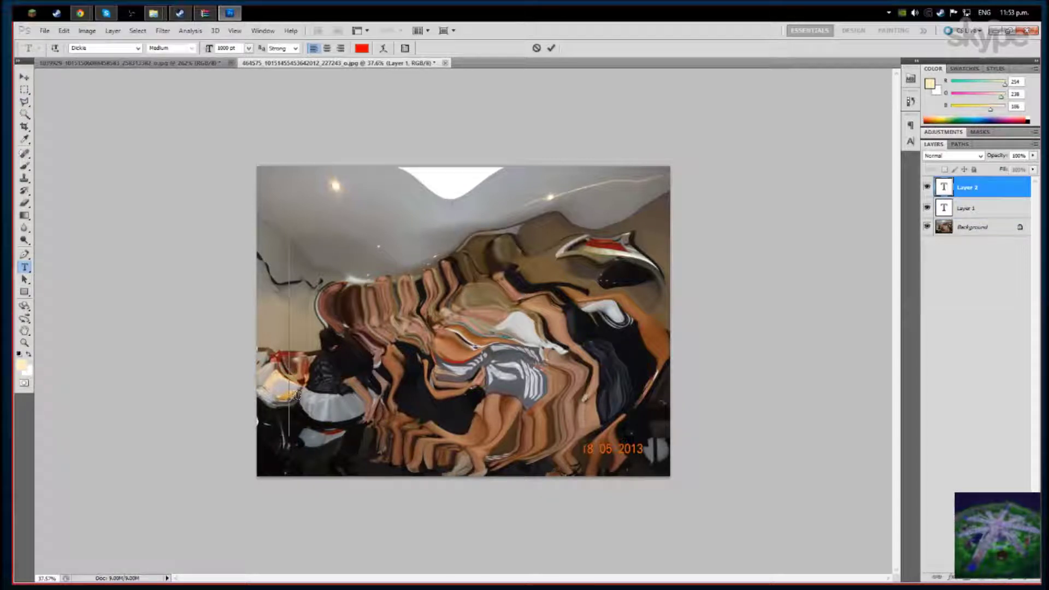
pyautogui.write('MICAOHI')
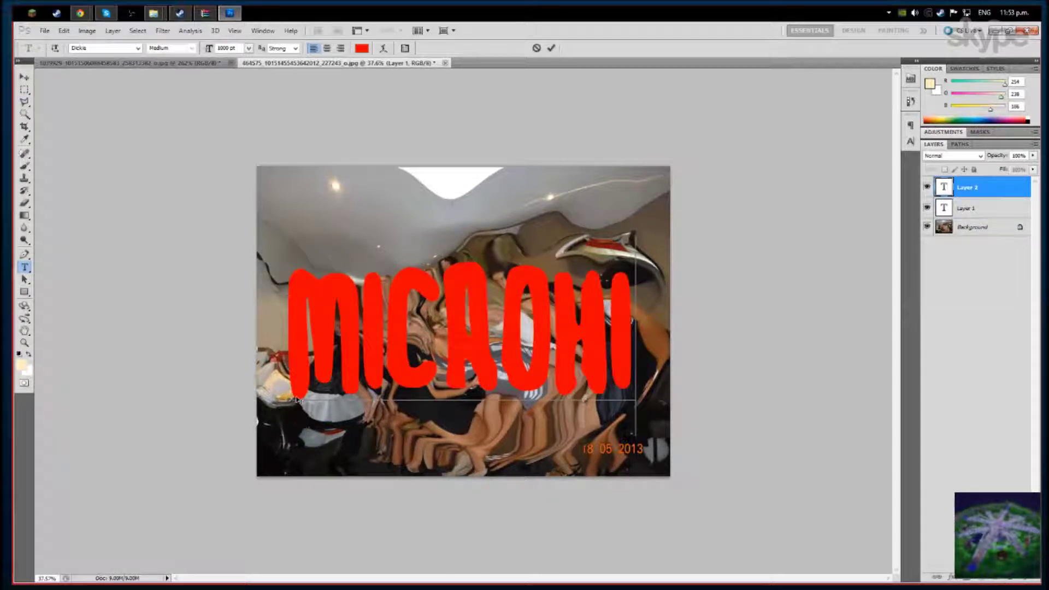
pyautogui.write('P')
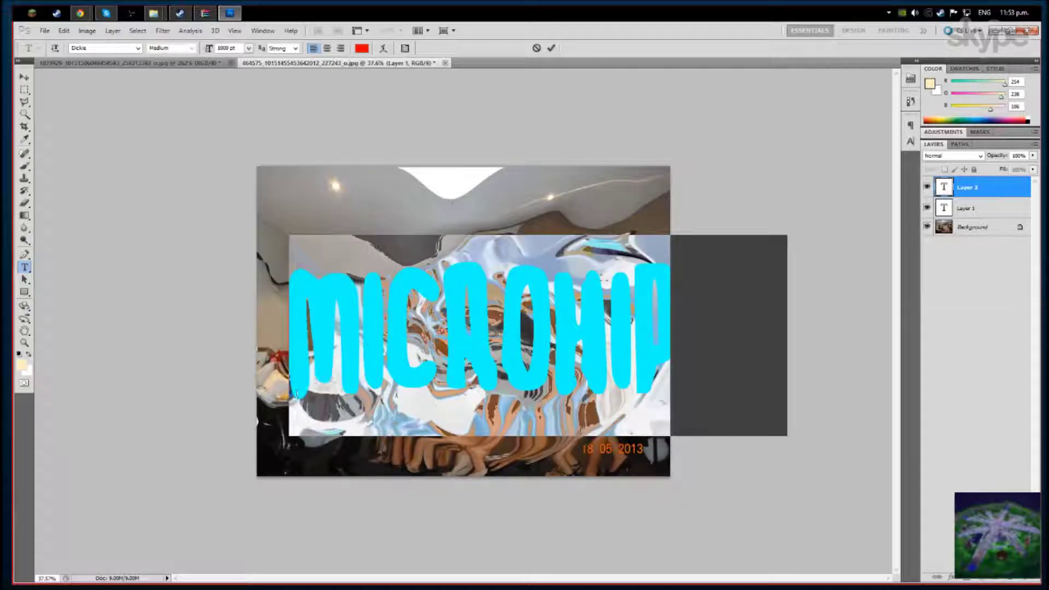
pyautogui.click(220, 47)
pyautogui.press('BackSpace')
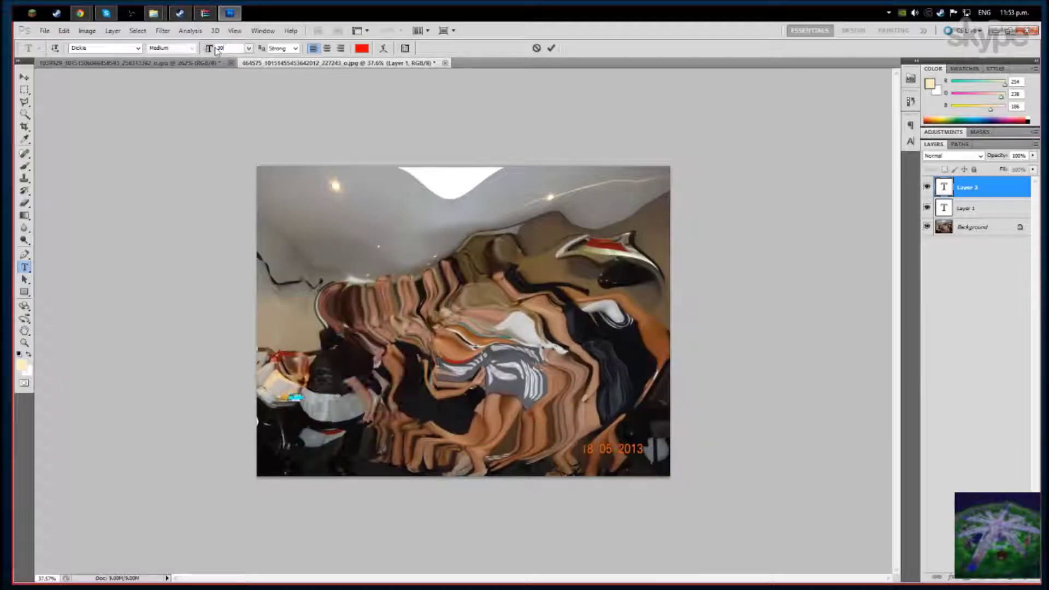
pyautogui.write('300')
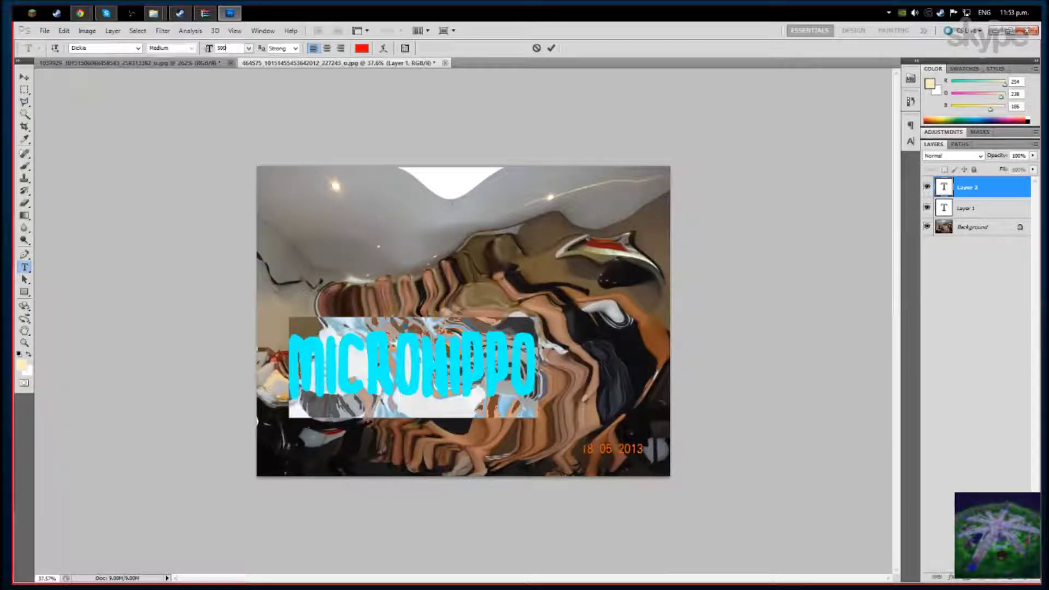
pyautogui.click(24, 77)
# - Move MICROHIPPO near the top and type 'Presents...' on a new text layer
pyautogui.moveTo(411, 347); pyautogui.dragTo(453, 221)
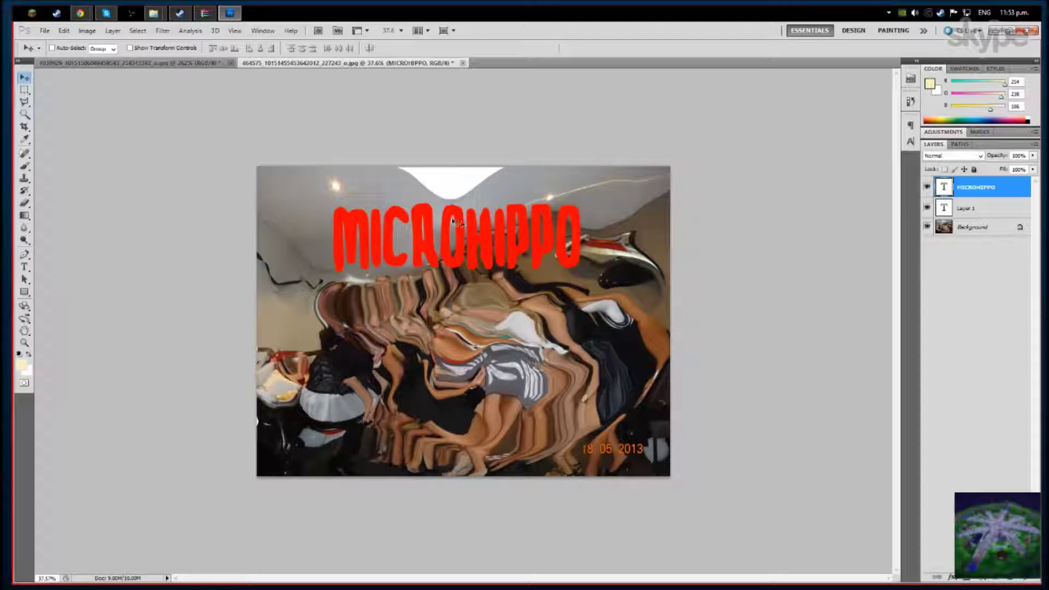
pyautogui.click(24, 266)
pyautogui.click(508, 407)
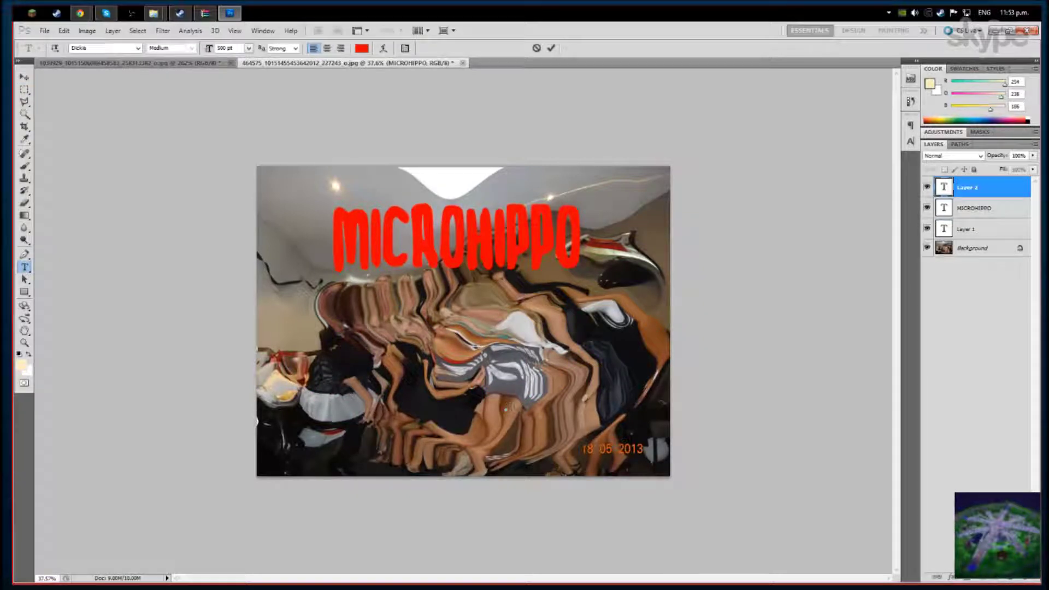
pyautogui.write('Present')
# - Make the Presents... text 250 pt green and place it below MICROHIPPO
pyautogui.hotkey('shift', 'Left')
pyautogui.hotkey('shift', 'Left')
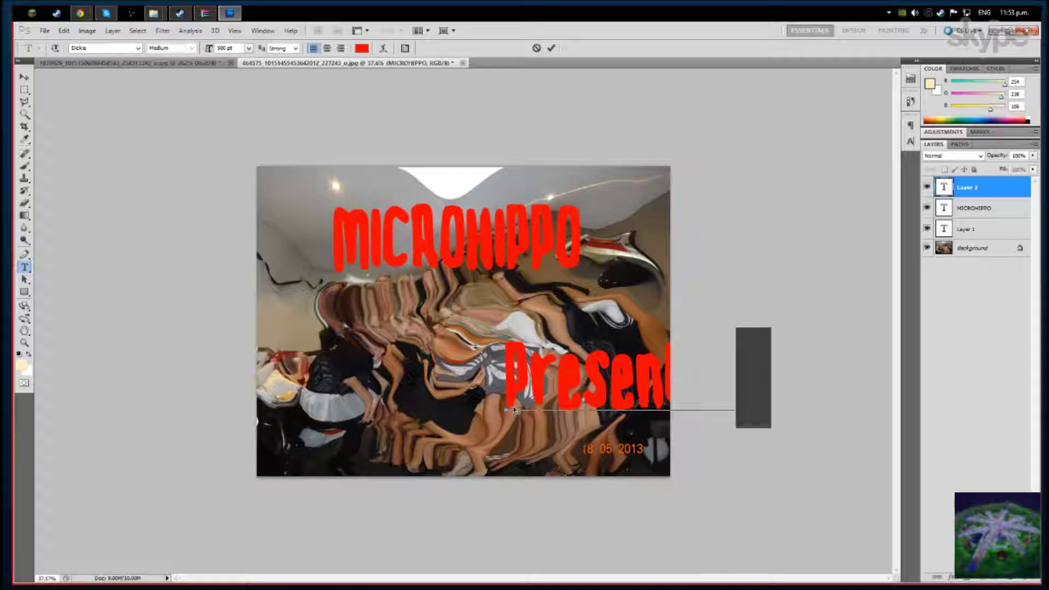
pyautogui.hotkey('shift', 'Left')
pyautogui.hotkey('shift', 'Left')
pyautogui.hotkey('shift', 'Left')
pyautogui.hotkey('shift', 'Left')
pyautogui.hotkey('ctrl', 'a')
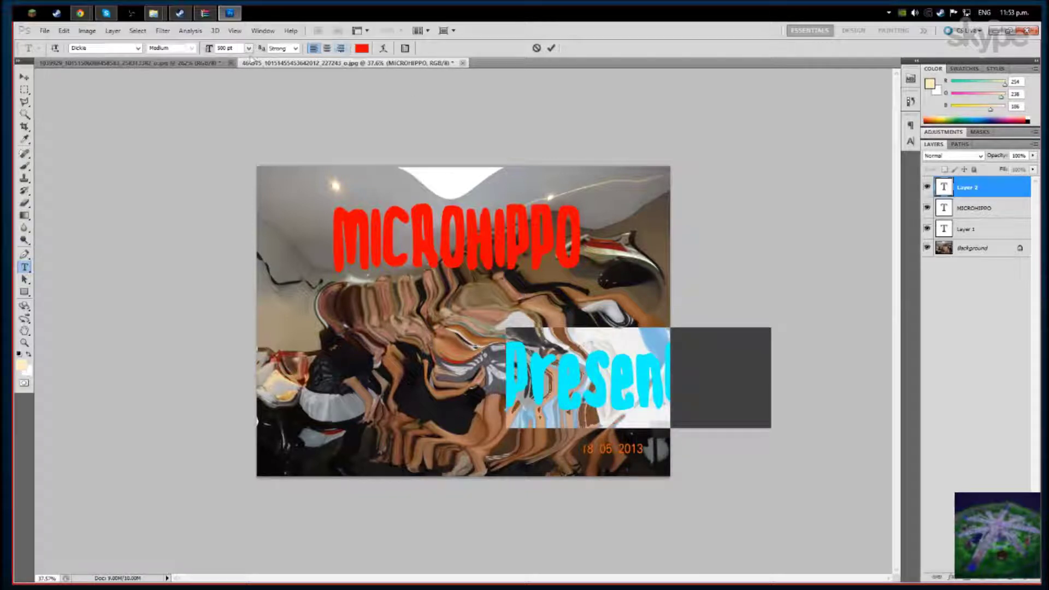
pyautogui.click(211, 49)
pyautogui.write('250')
pyautogui.press('Return')
pyautogui.click(362, 47)
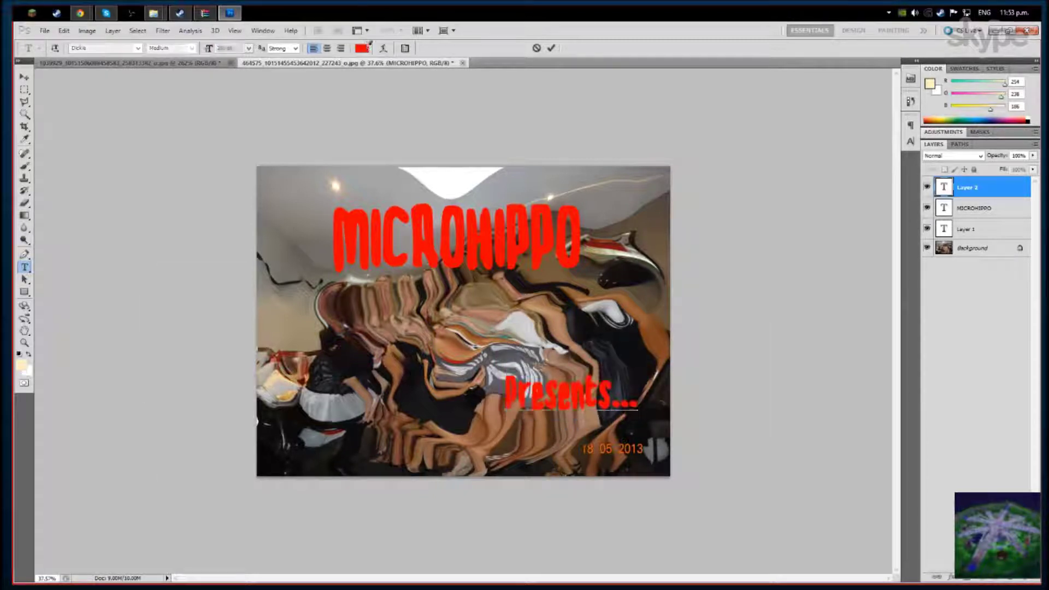
pyautogui.click(314, 405)
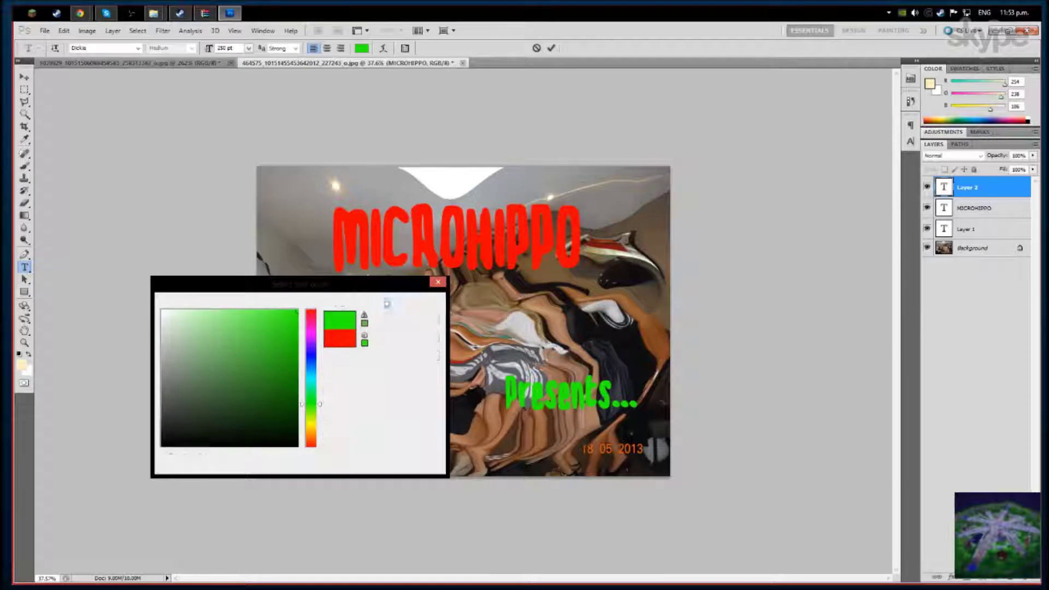
pyautogui.click(408, 303)
pyautogui.click(24, 77)
pyautogui.moveTo(536, 383); pyautogui.dragTo(438, 325)
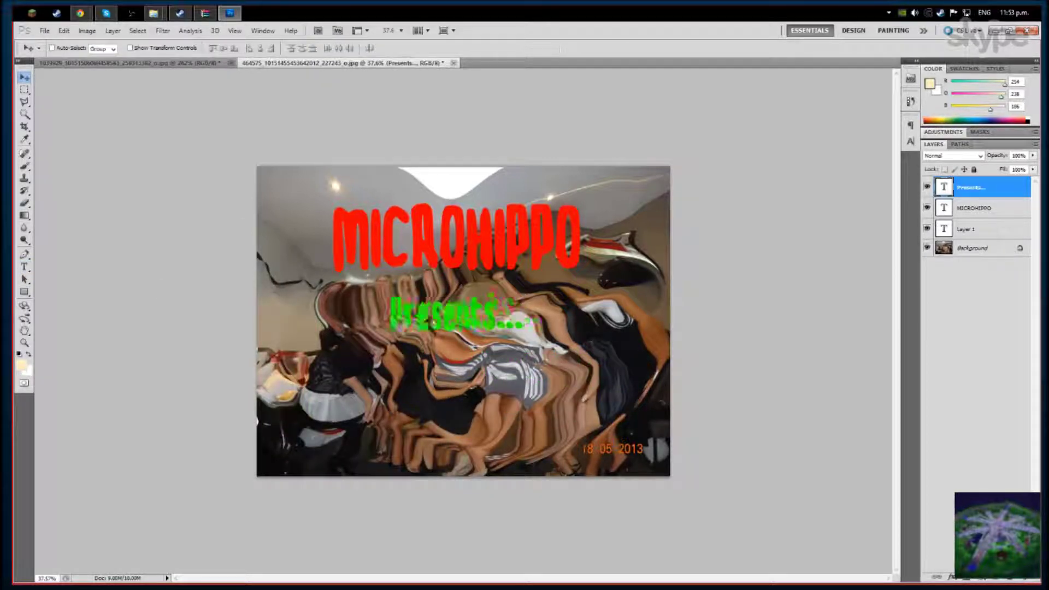
# - Type a two-line caption starting 'LEGIT PHOTOSHOPS THAT ARE' low on the photo
pyautogui.click(24, 267)
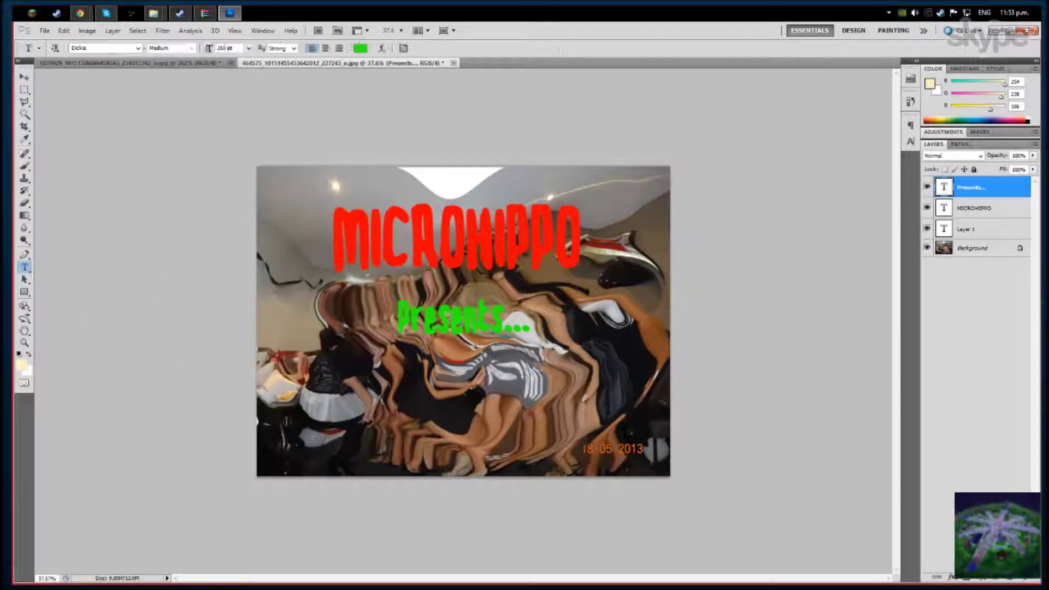
pyautogui.click(352, 425)
pyautogui.write('LEG')
pyautogui.write('T  PHOTOSHOPS  THAT  AREAWESOME')
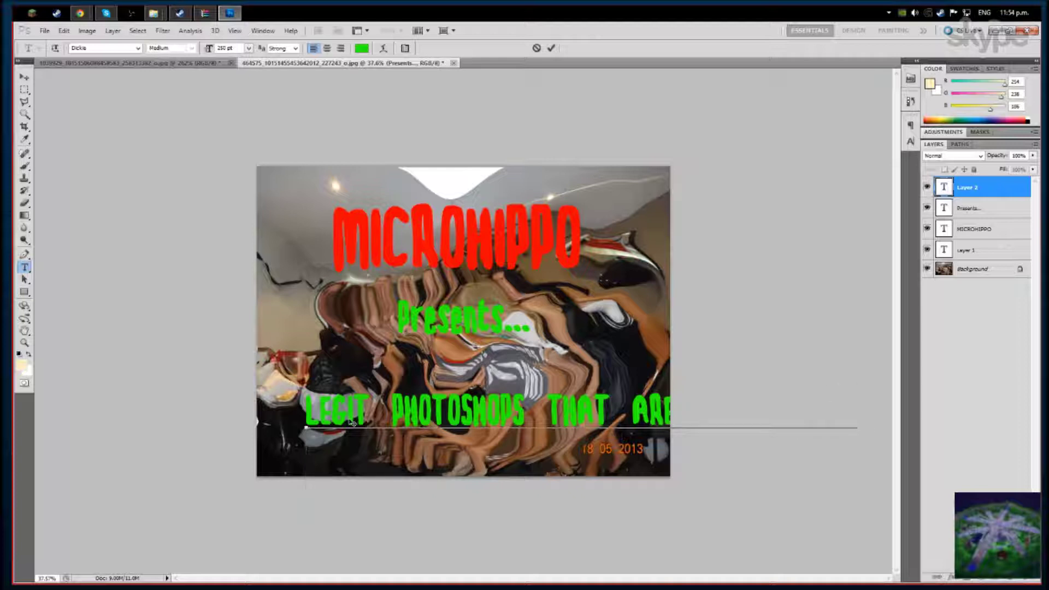
pyautogui.press('BackSpace')
pyautogui.press('BackSpace')
pyautogui.press('BackSpace')
pyautogui.press('BackSpace')
pyautogui.press('BackSpace')
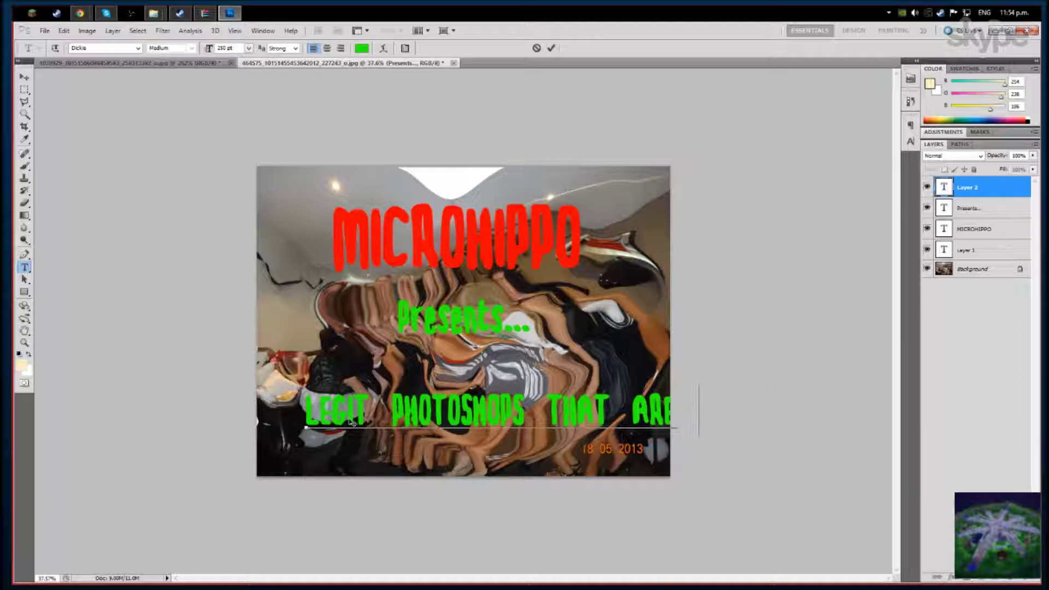
pyautogui.write('A')
pyautogui.press('BackSpace')
pyautogui.press('BackSpace')
pyautogui.press('BackSpace')
pyautogui.write('N')
pyautogui.write('OT REALLY !EGIT')
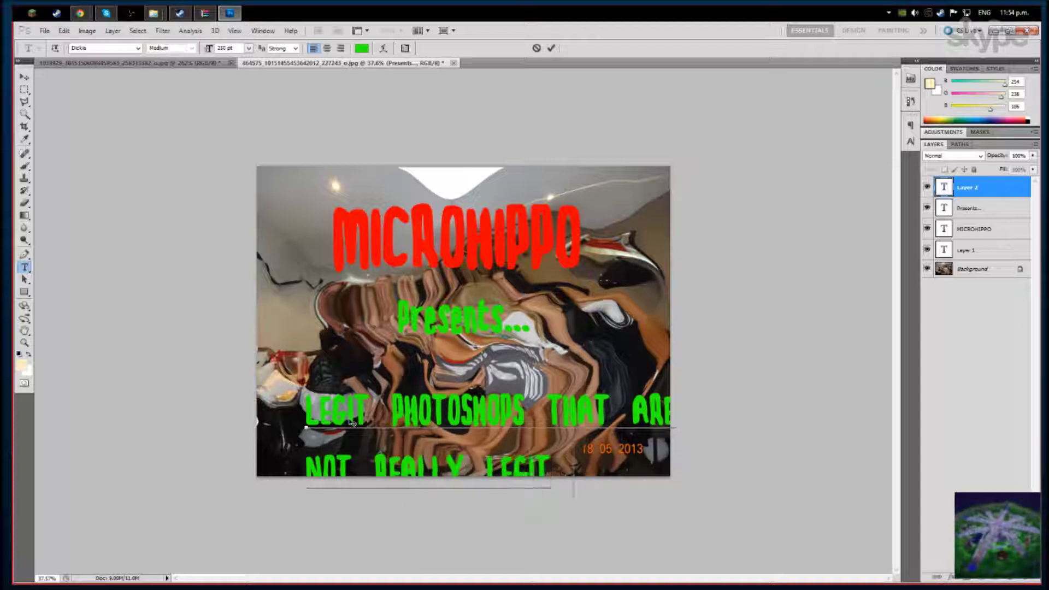
pyautogui.write(' BUT WHAT')
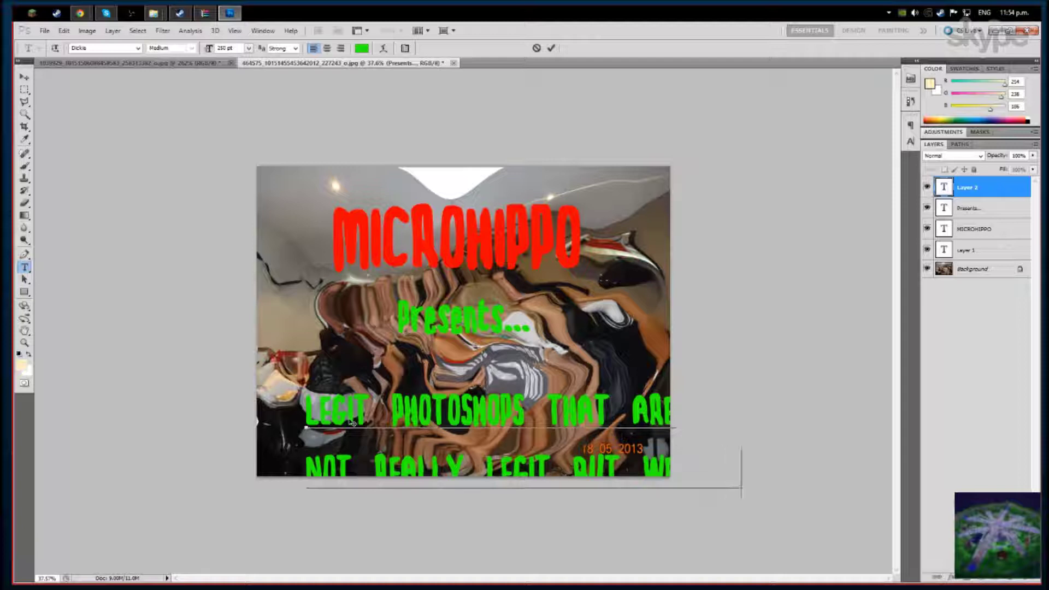
pyautogui.press('Return')
pyautogui.write('EVER')
pyautogui.write('ENJ')
pyautogui.write('OY!!!')
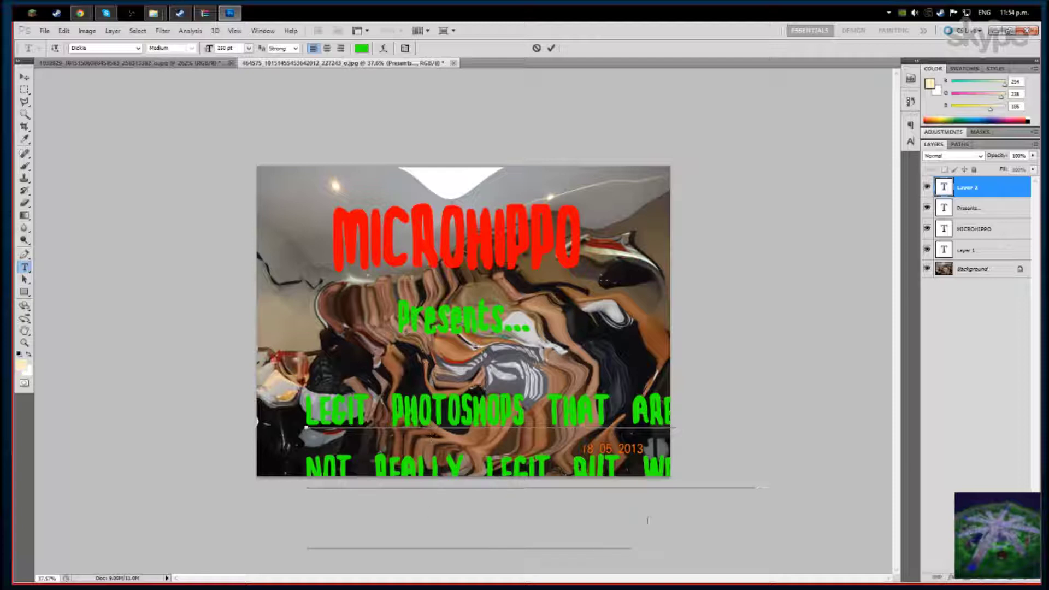
# - Make the caption 200 pt, cyan and centre-aligned, then commit it
pyautogui.moveTo(647, 521); pyautogui.dragTo(304, 10)
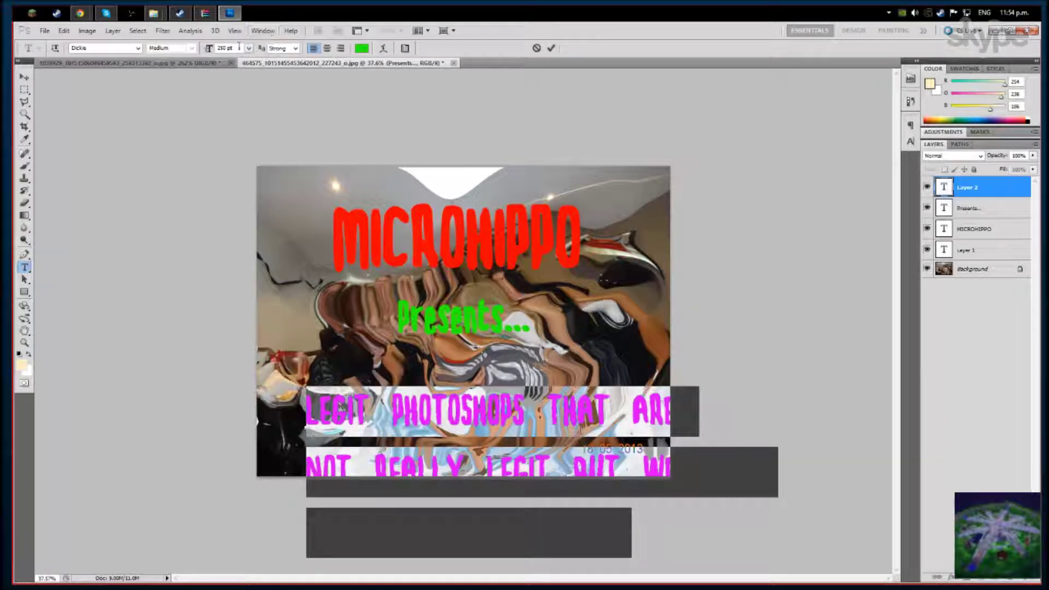
pyautogui.write('200')
pyautogui.press('Return')
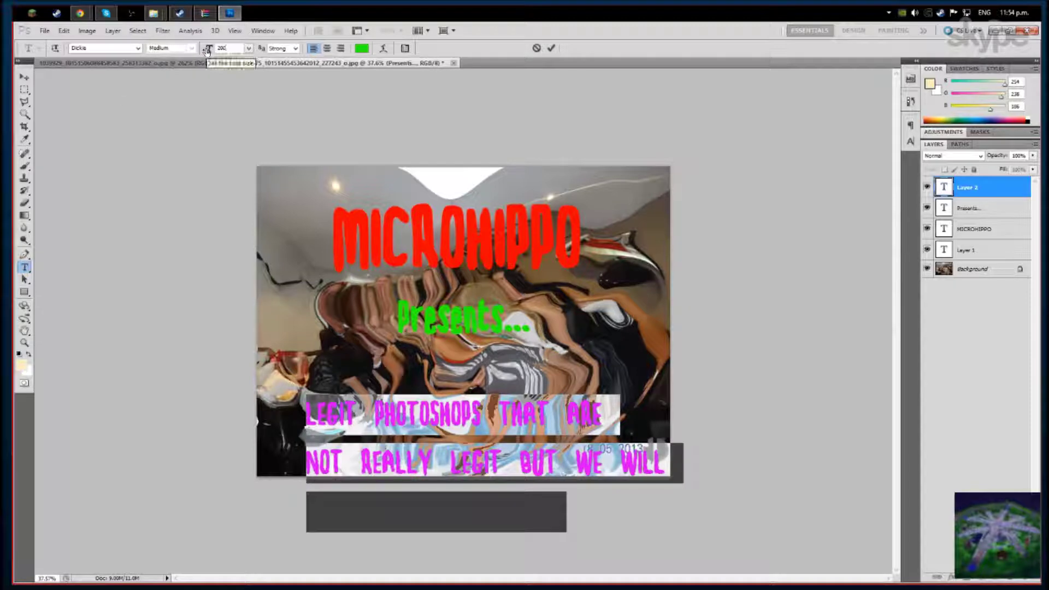
pyautogui.click(361, 48)
pyautogui.moveTo(310, 401); pyautogui.dragTo(311, 384)
pyautogui.click(408, 303)
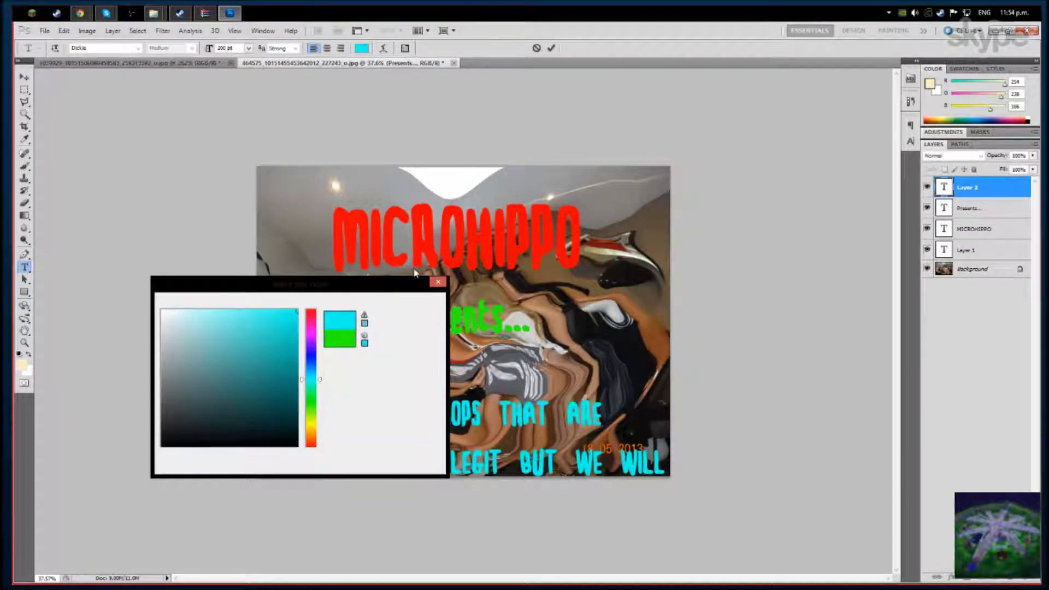
pyautogui.click(327, 48)
pyautogui.click(24, 77)
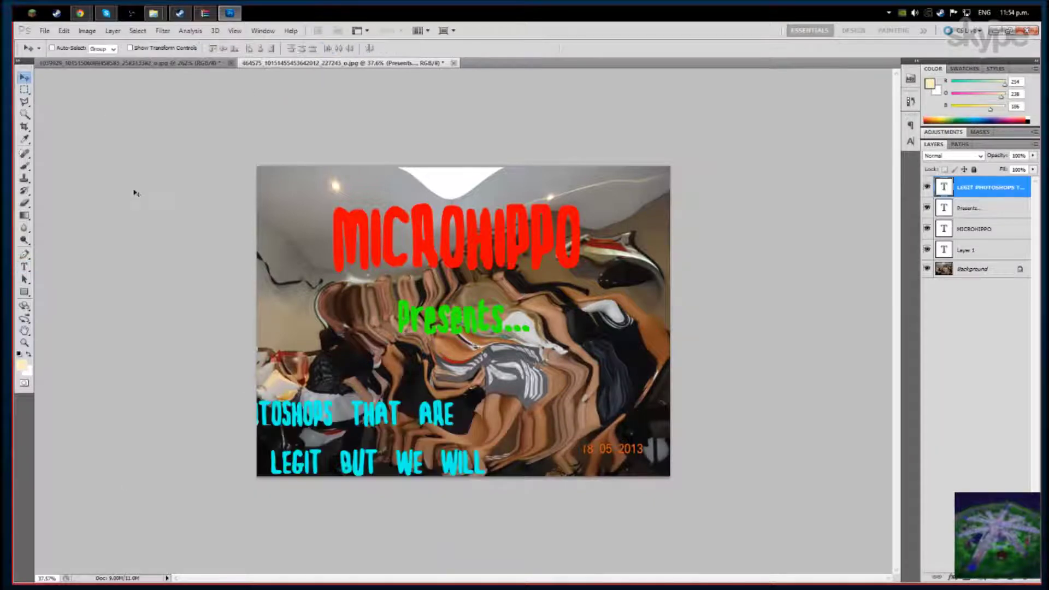
# - Nudge the caption into place and save the document as a PSD named 'Thanks for watching…'
pyautogui.moveTo(460, 373); pyautogui.dragTo(482, 374)
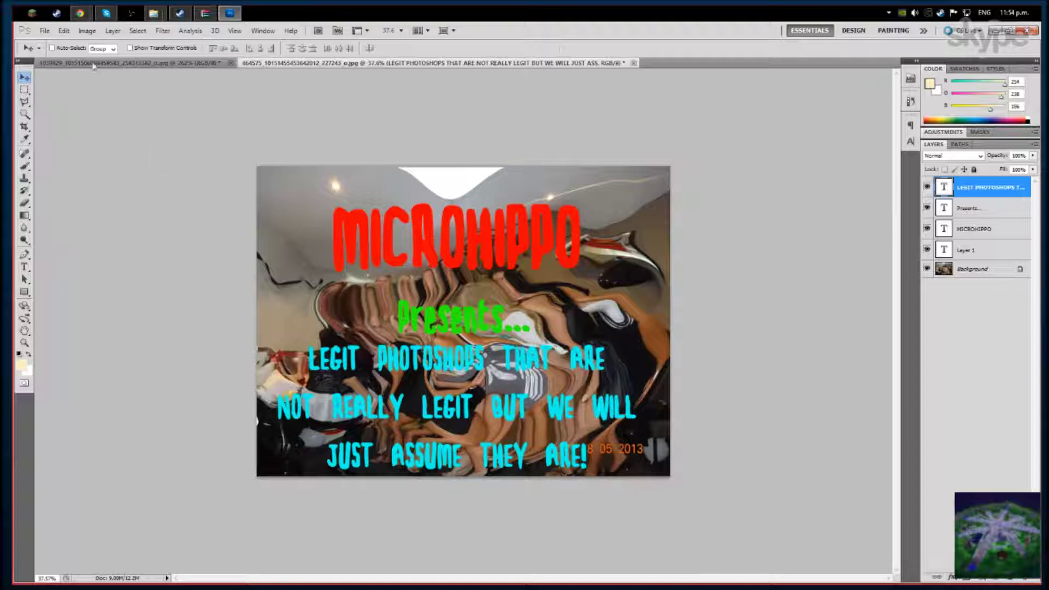
pyautogui.click(45, 32)
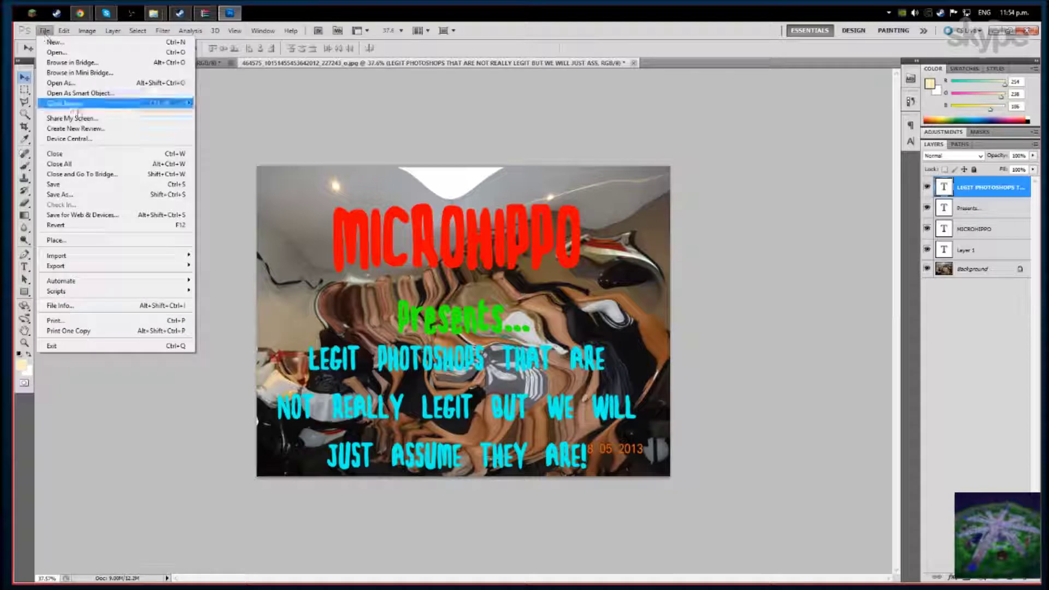
pyautogui.click(90, 196)
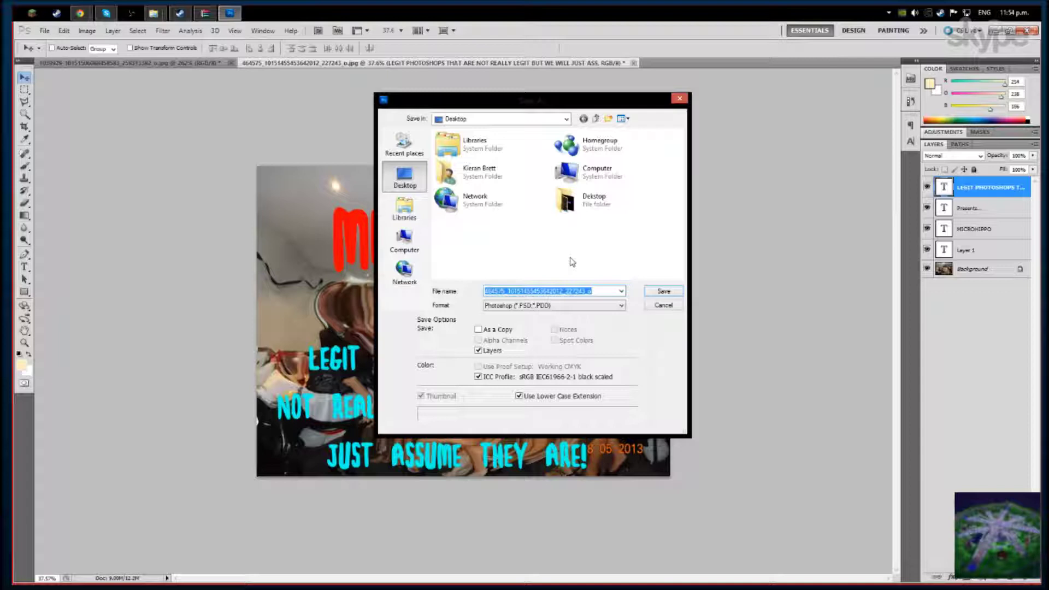
pyautogui.press('BackSpace')
pyautogui.write('THANKS FOR WATCHING GU')
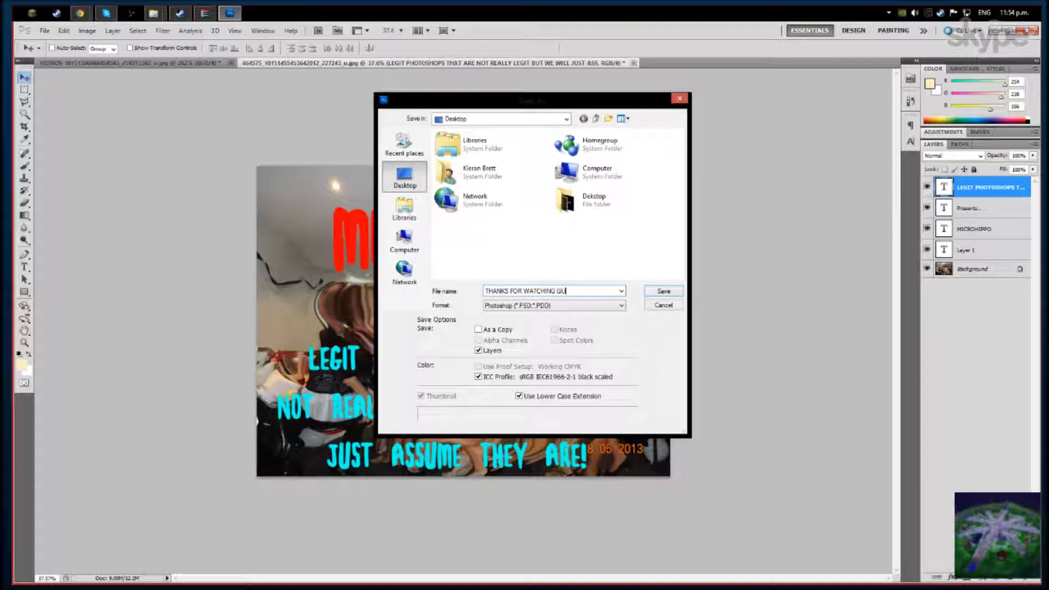
pyautogui.press('Return')
pyautogui.click(651, 186)
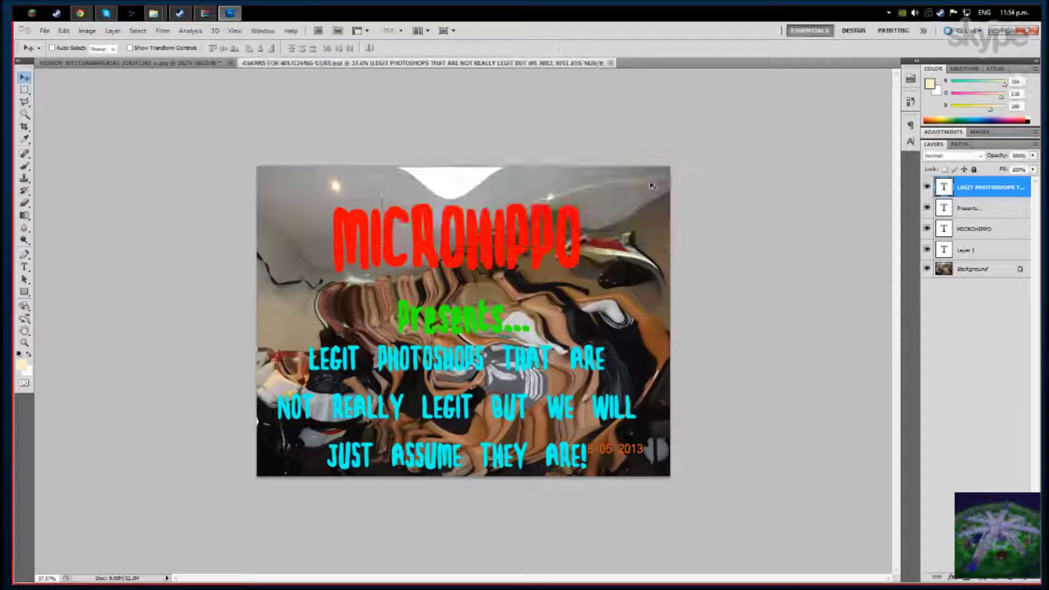